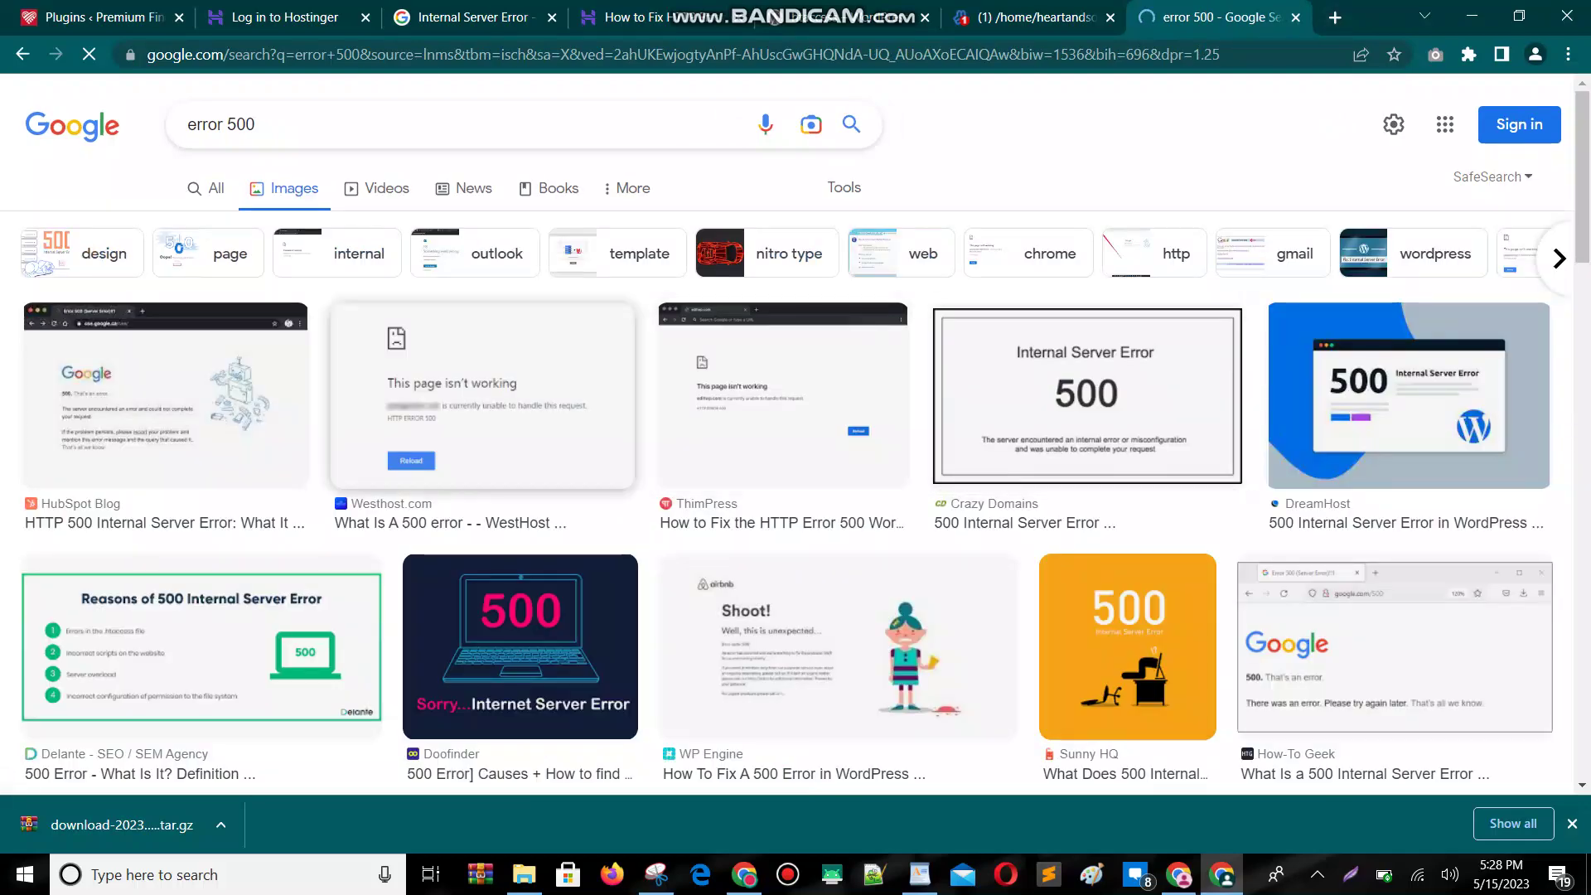
- Review the ThimPress error 500 example and article, plus the Hostinger 500 error tutorial and the WordPress htaccess documentation
left_click(783, 393)
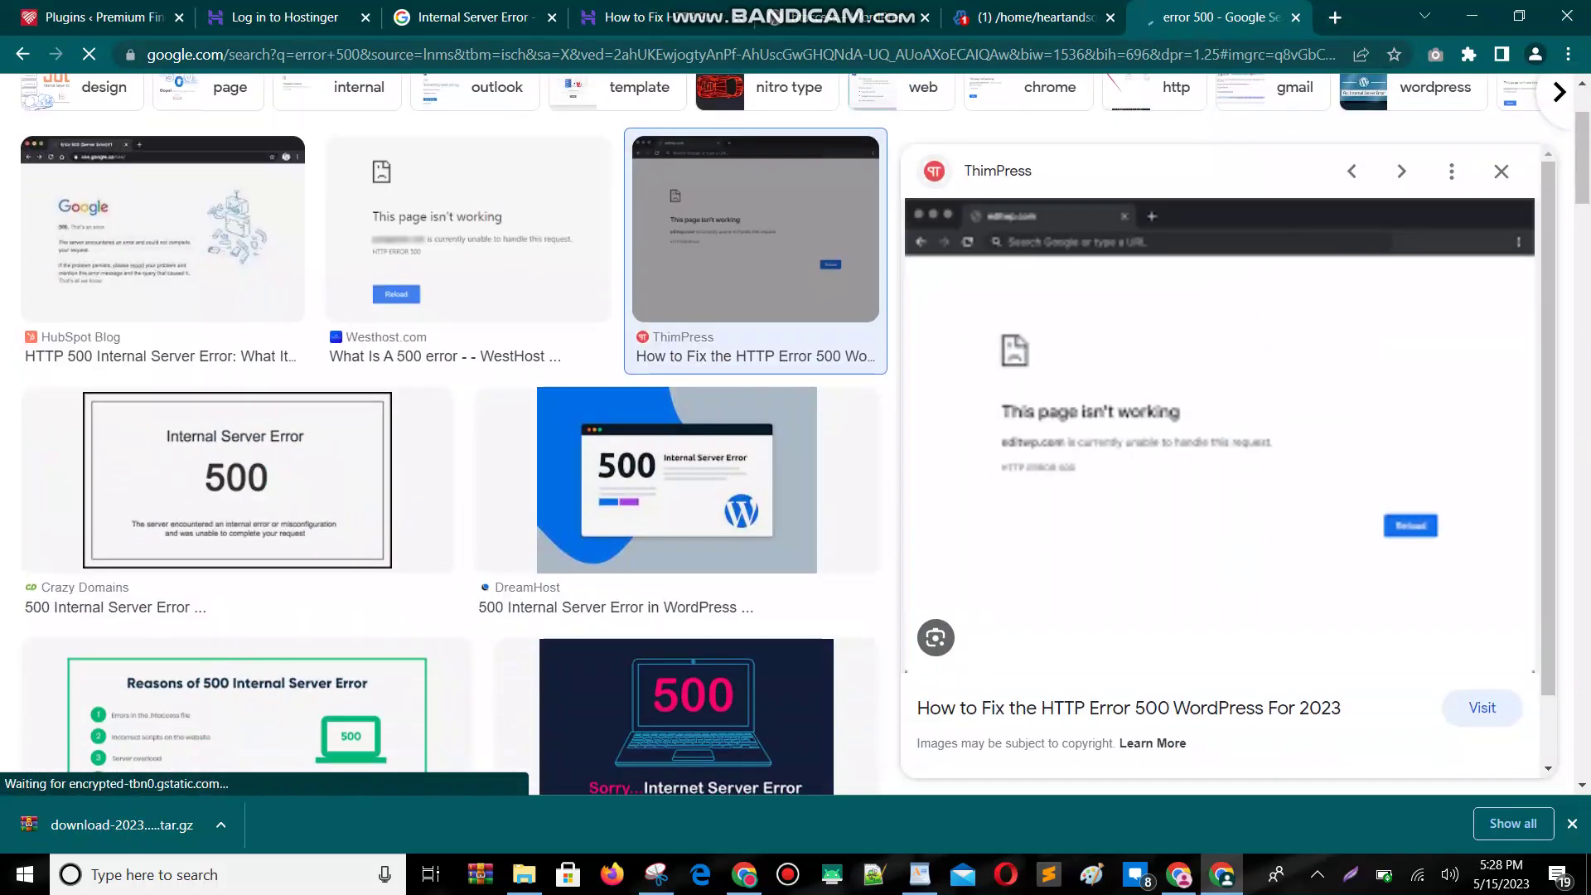
left_click(1126, 413)
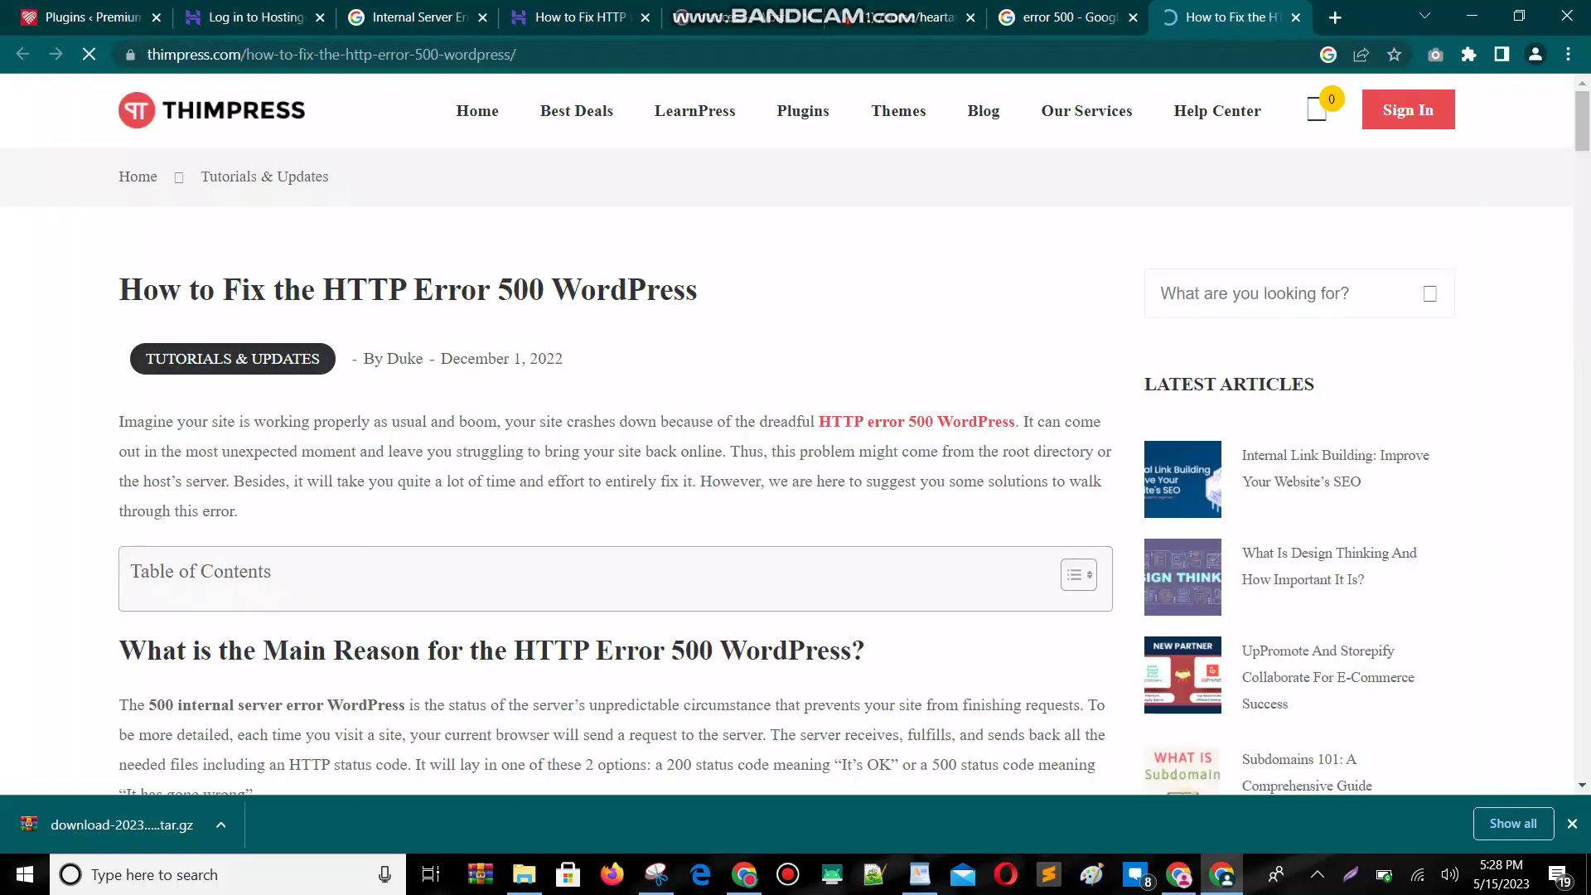
key("ctrl+shift+Tab")
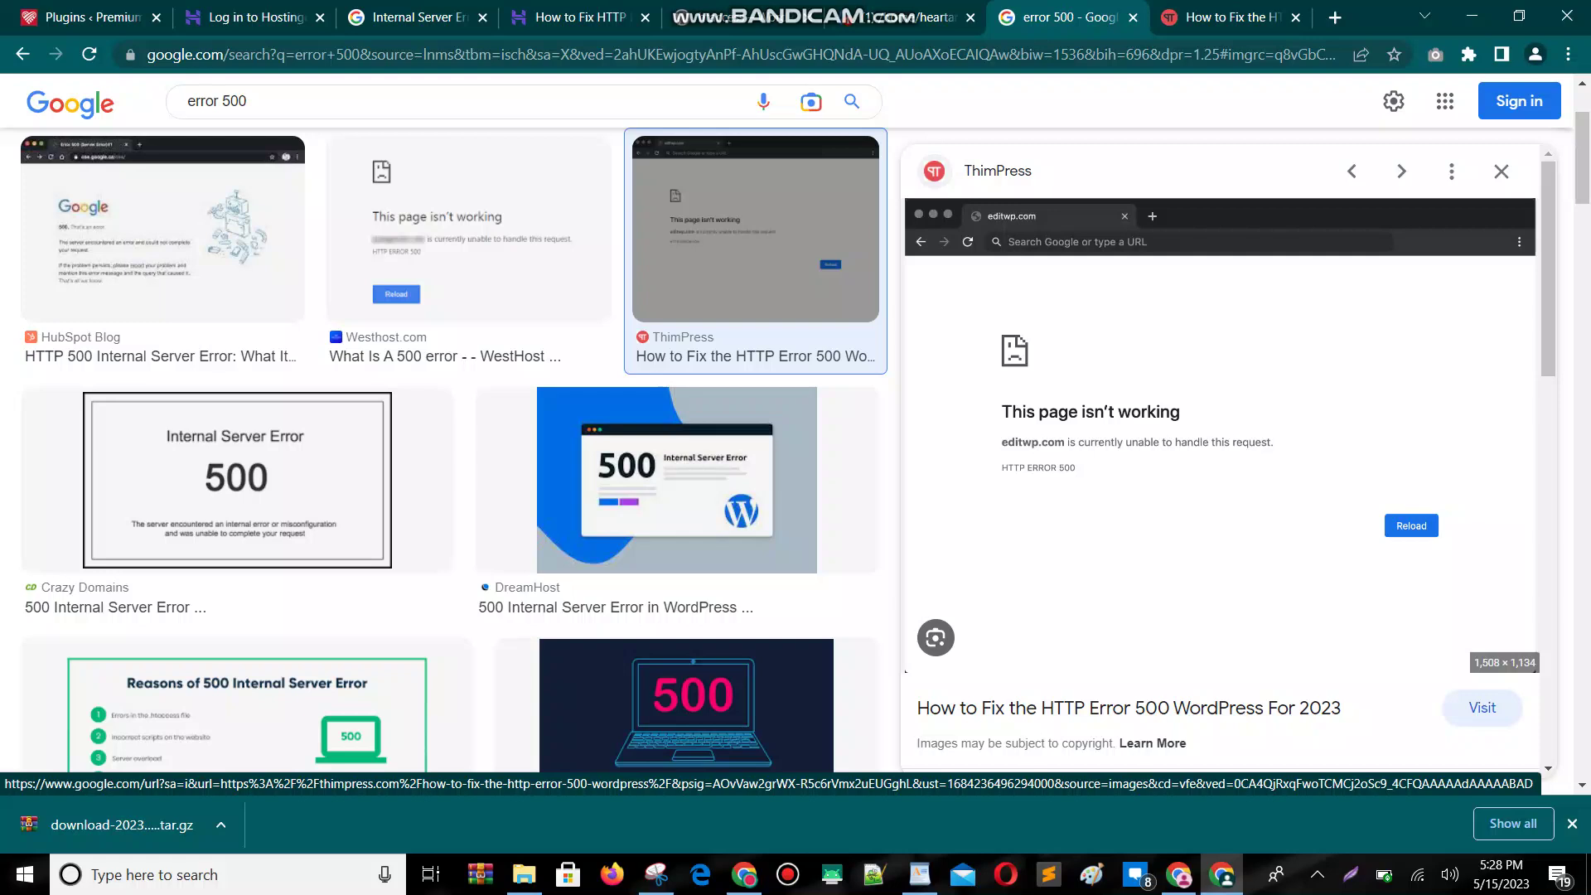
key("ctrl+4")
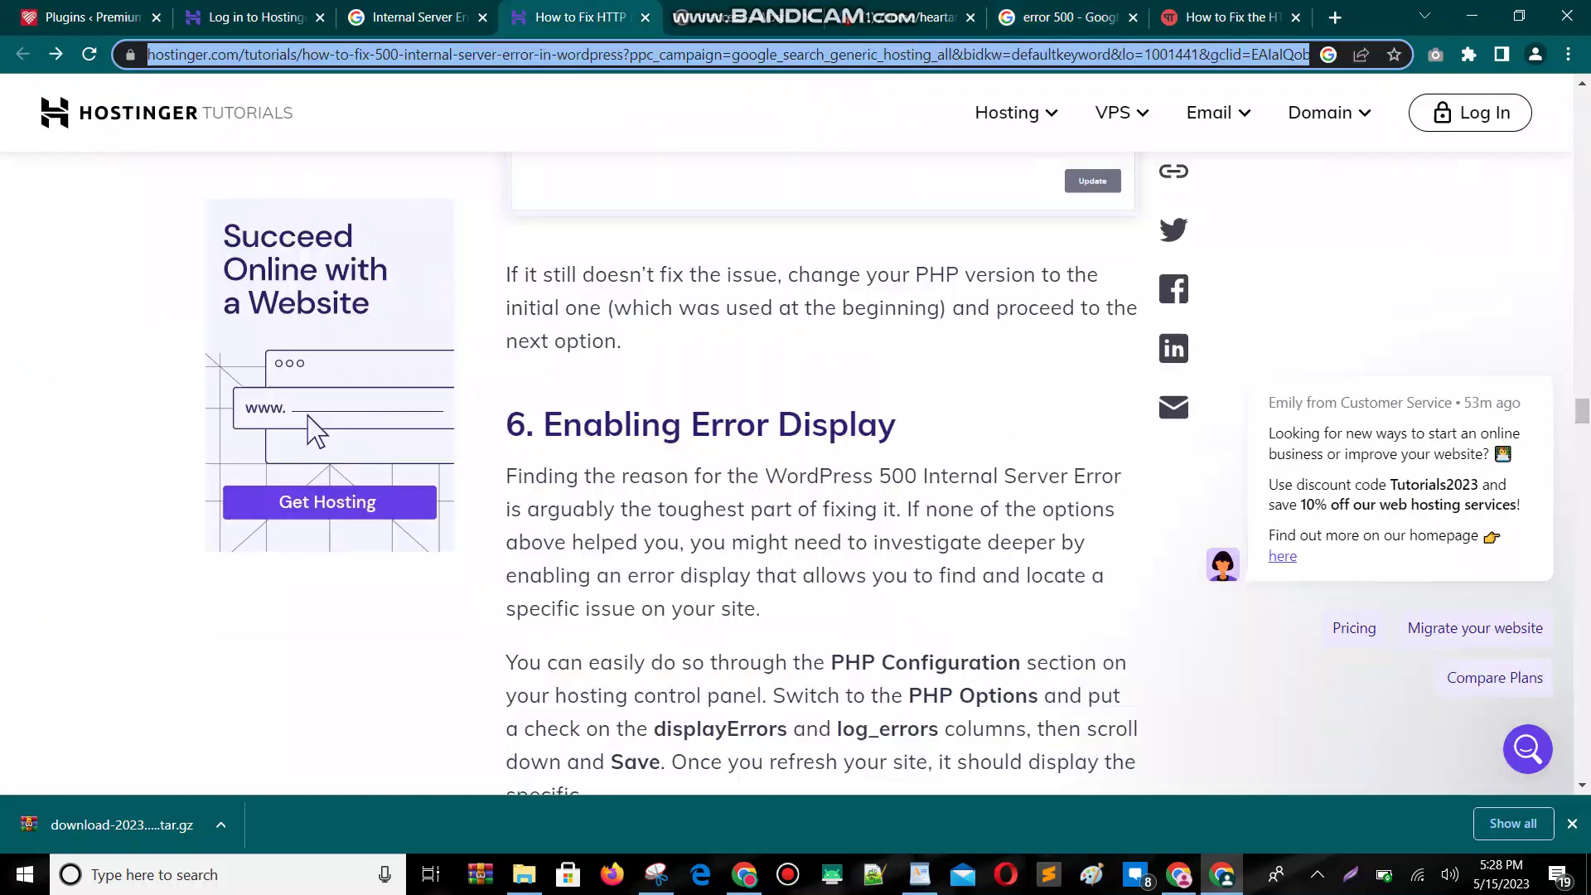
key("ctrl+Tab")
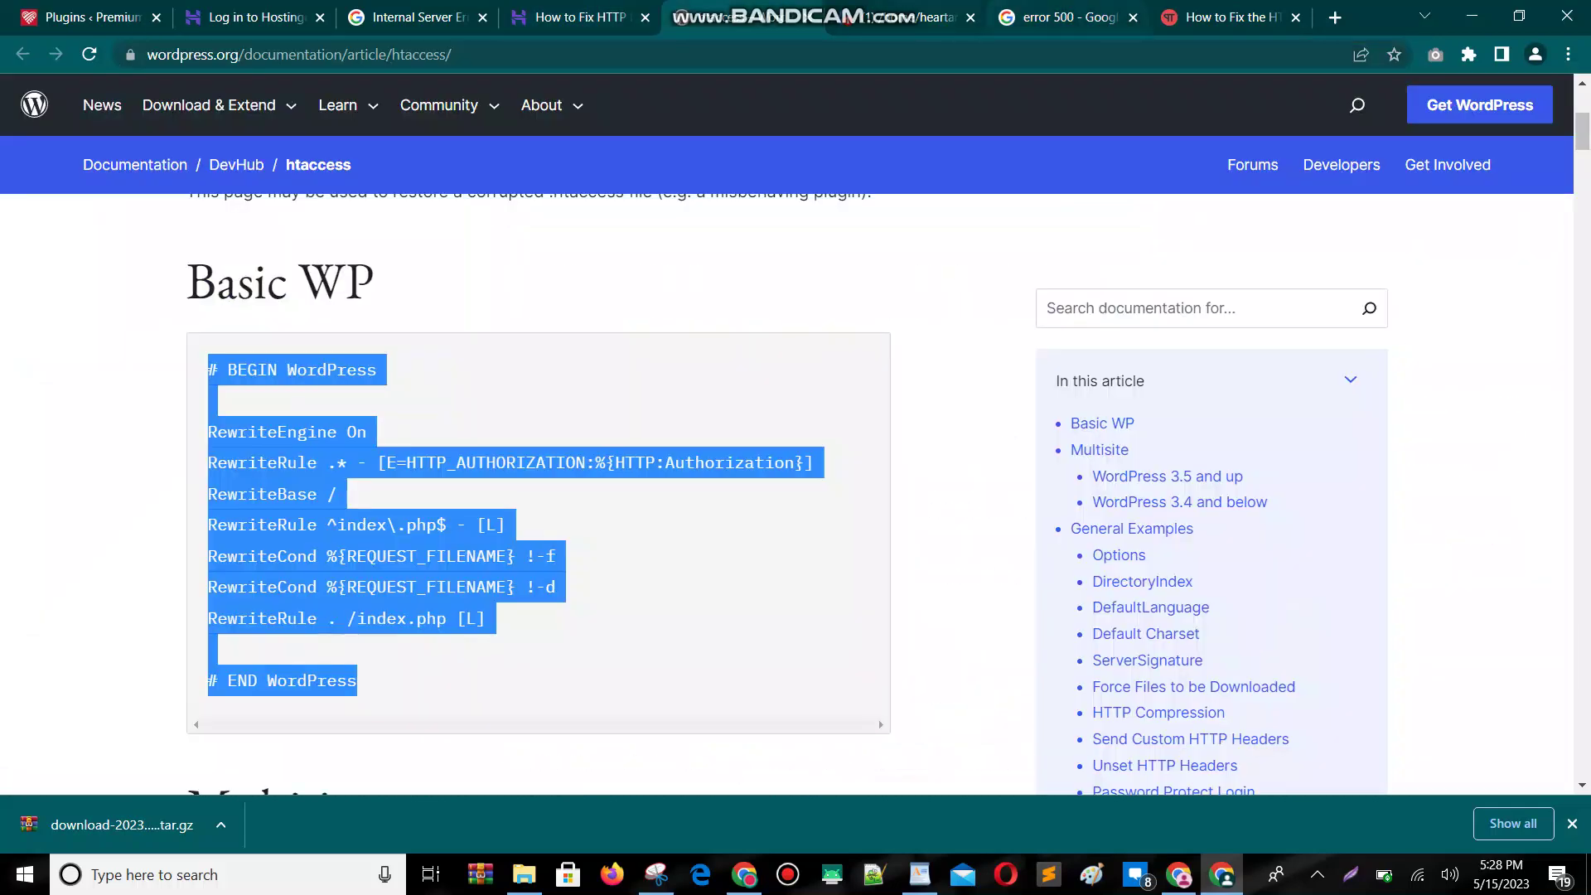
- In the Webmin File Manager, rename the plugins folder inside public_html/wp-content to new_plugins
key("ctrl+Tab")
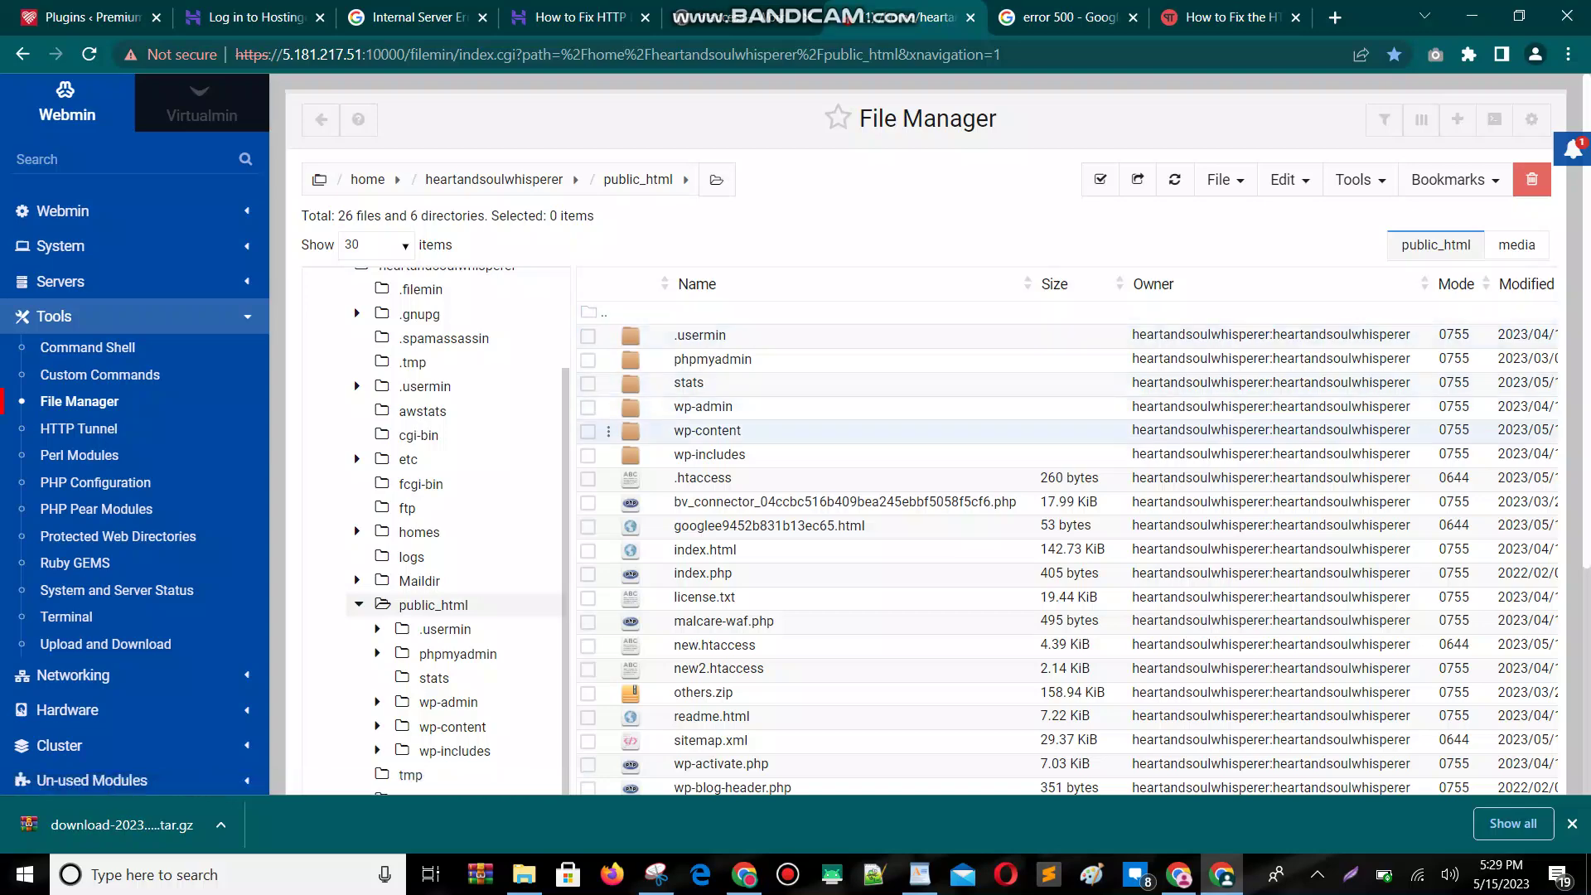
double_click(718, 430)
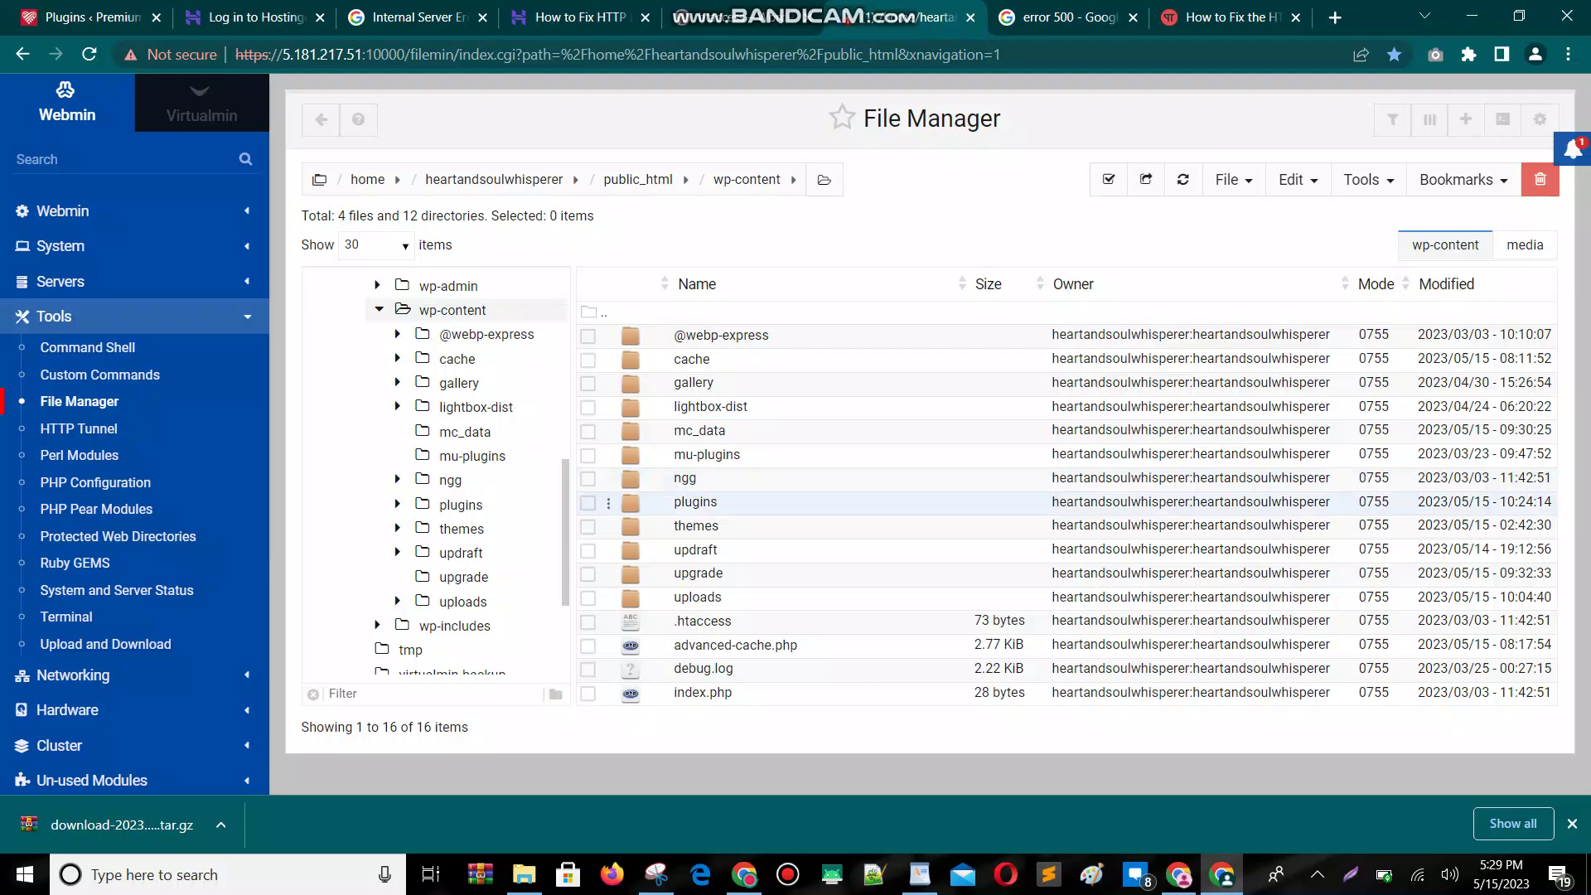
right_click(696, 502)
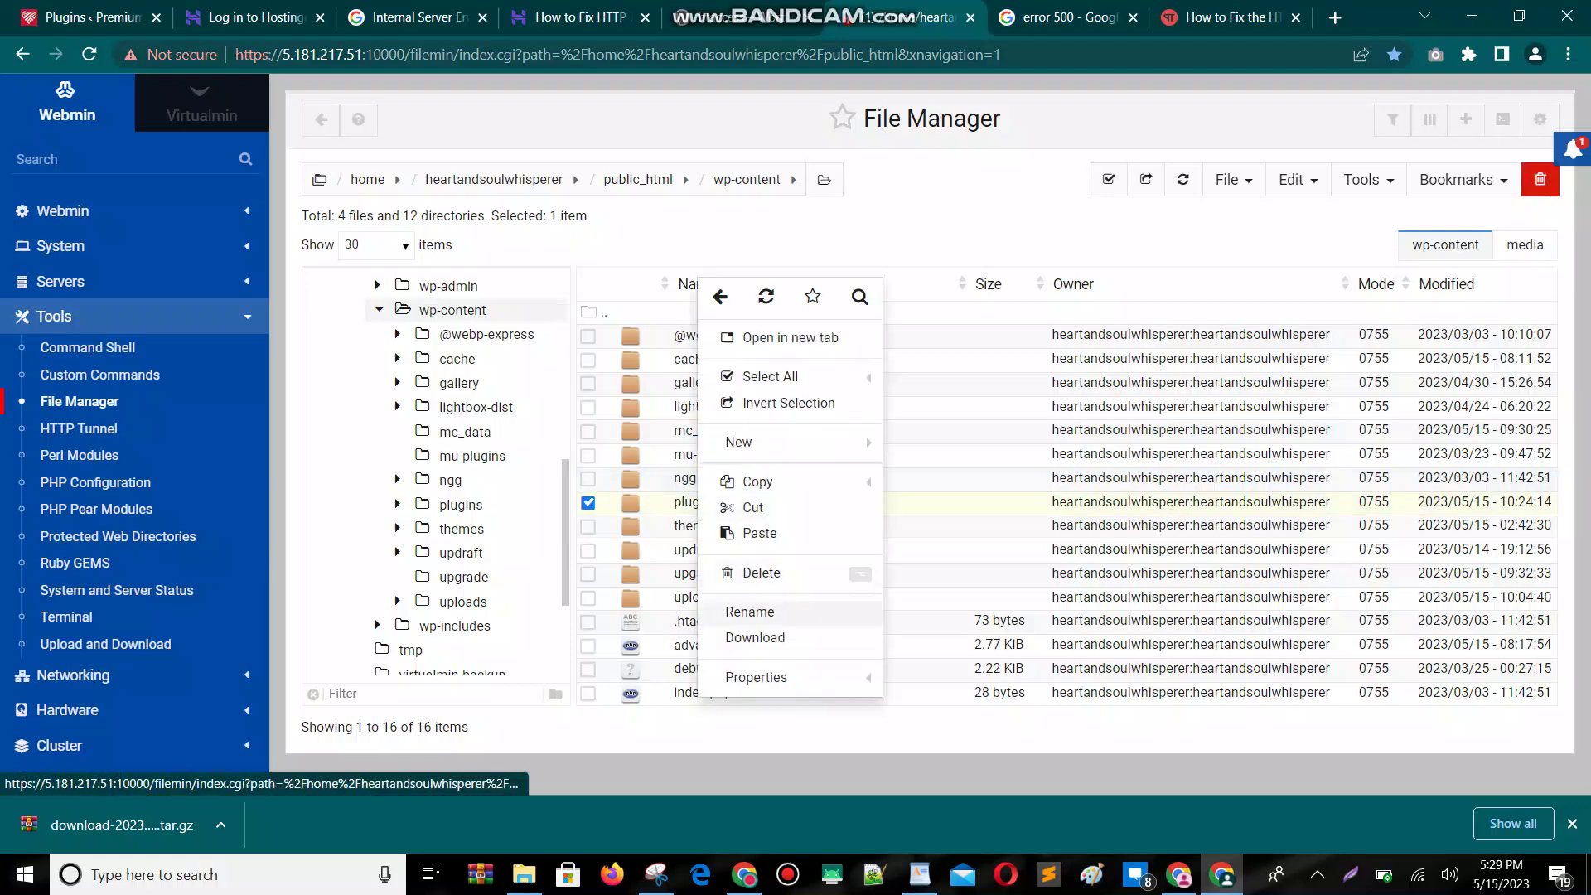
left_click(750, 611)
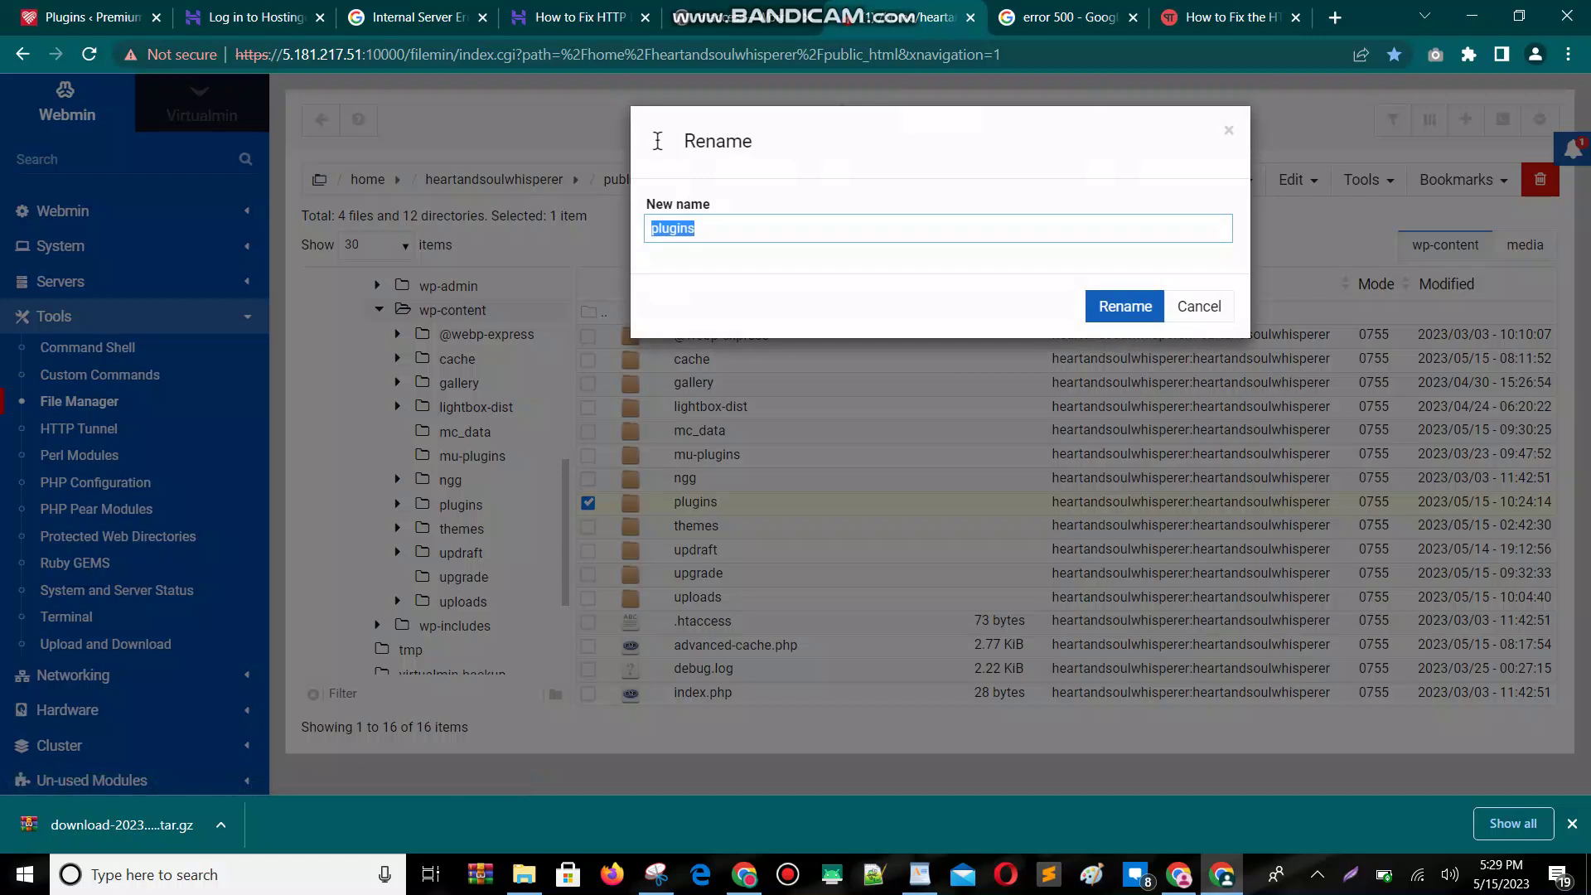
key("Up")
type("new_")
key("Return")
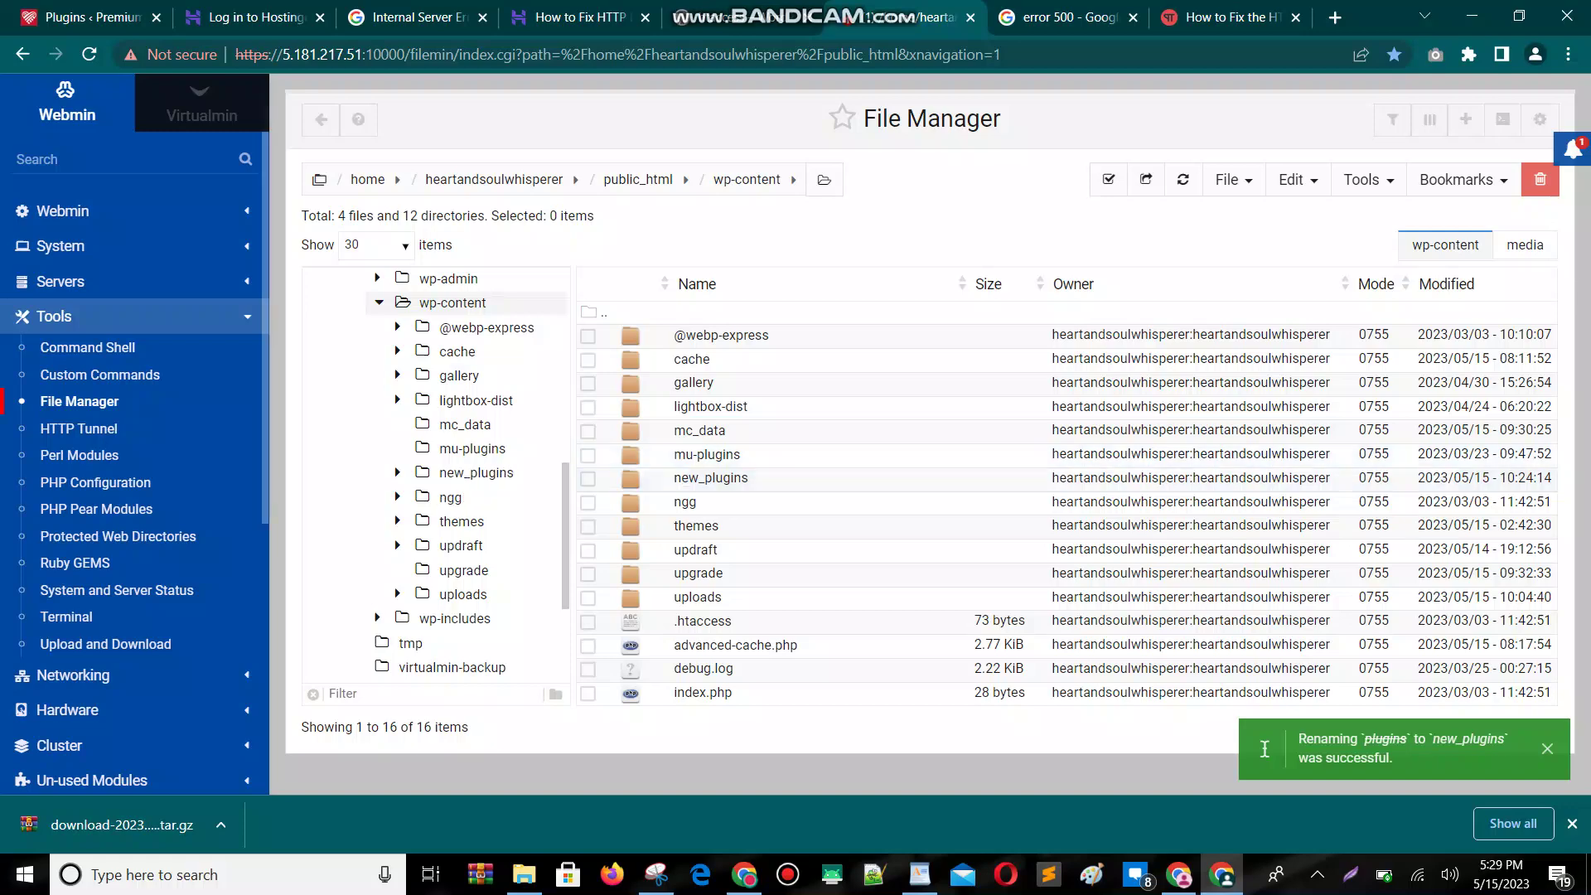
- Check the site's WordPress Plugins page and compare it with the HTTP ERROR 500 example image
left_click(80, 17)
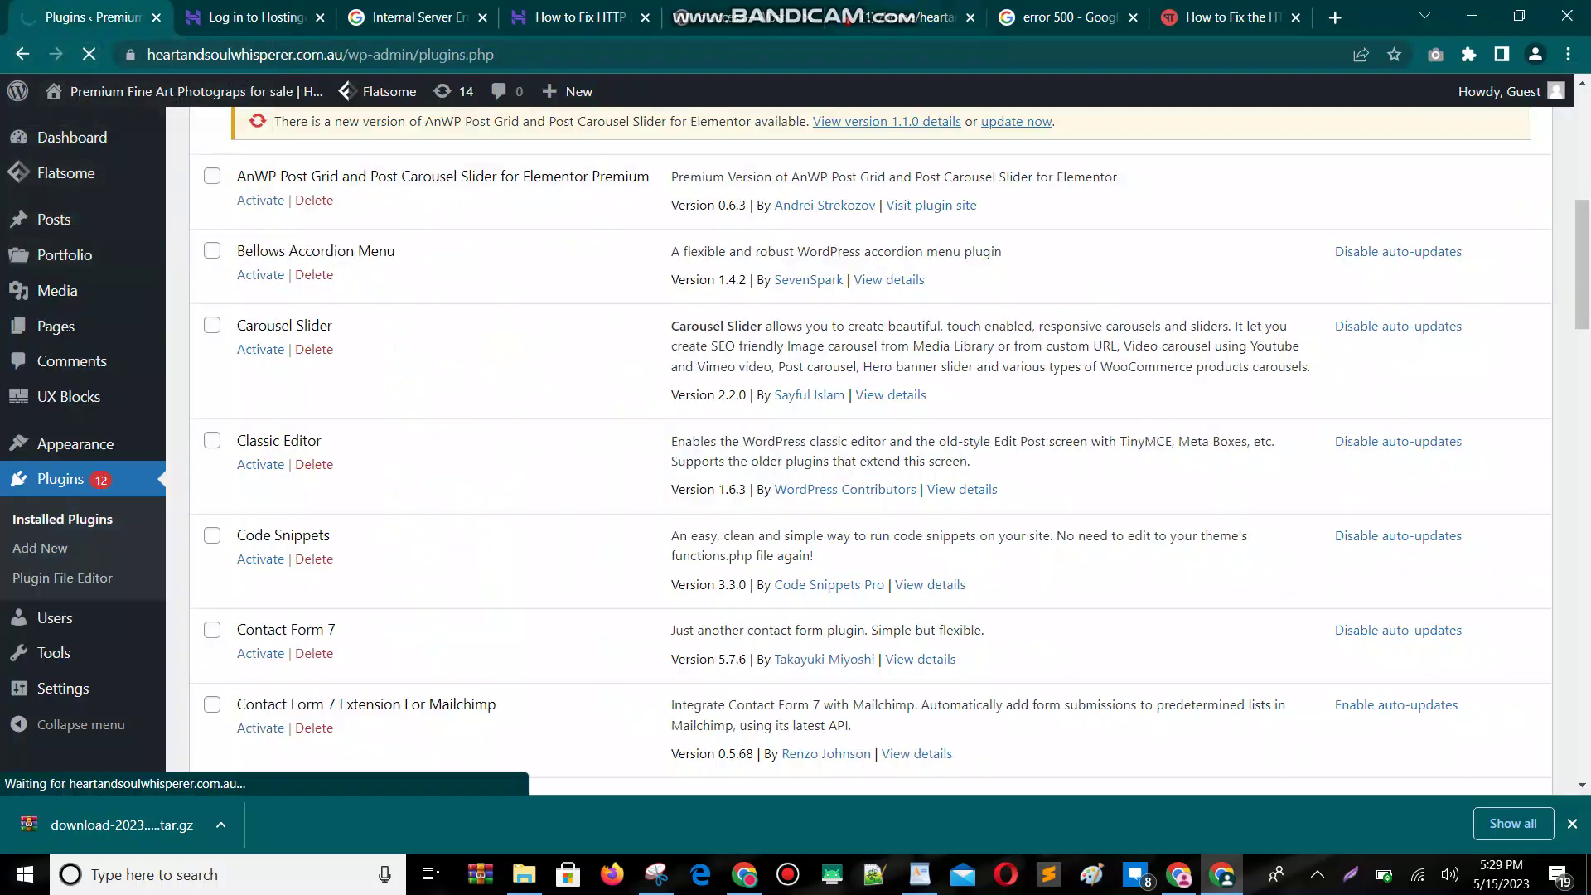
left_click(820, 17)
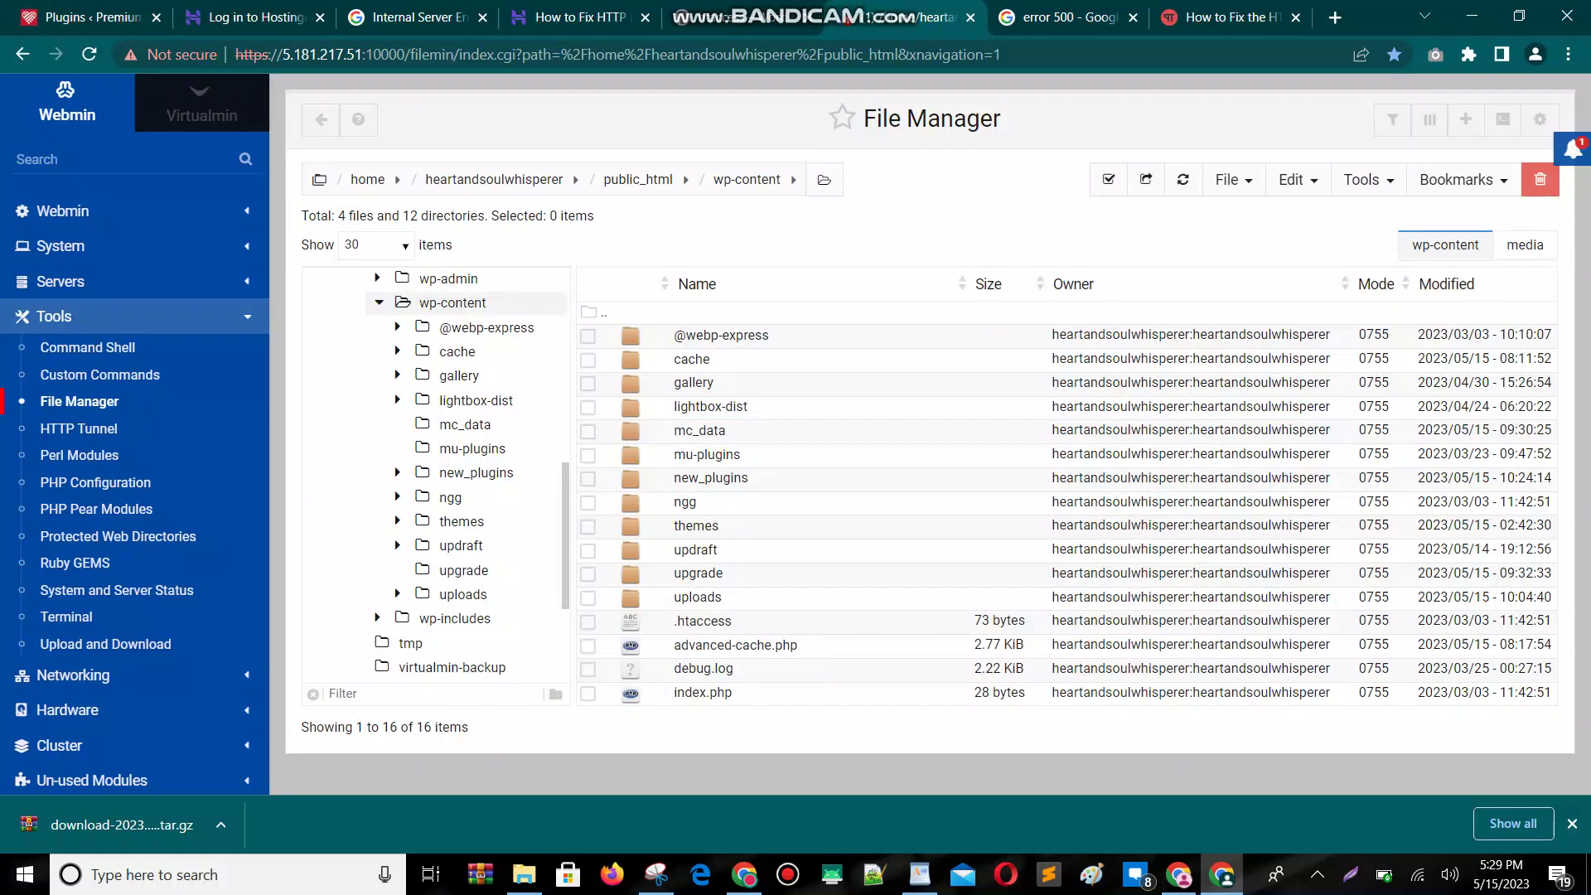
left_click(1060, 16)
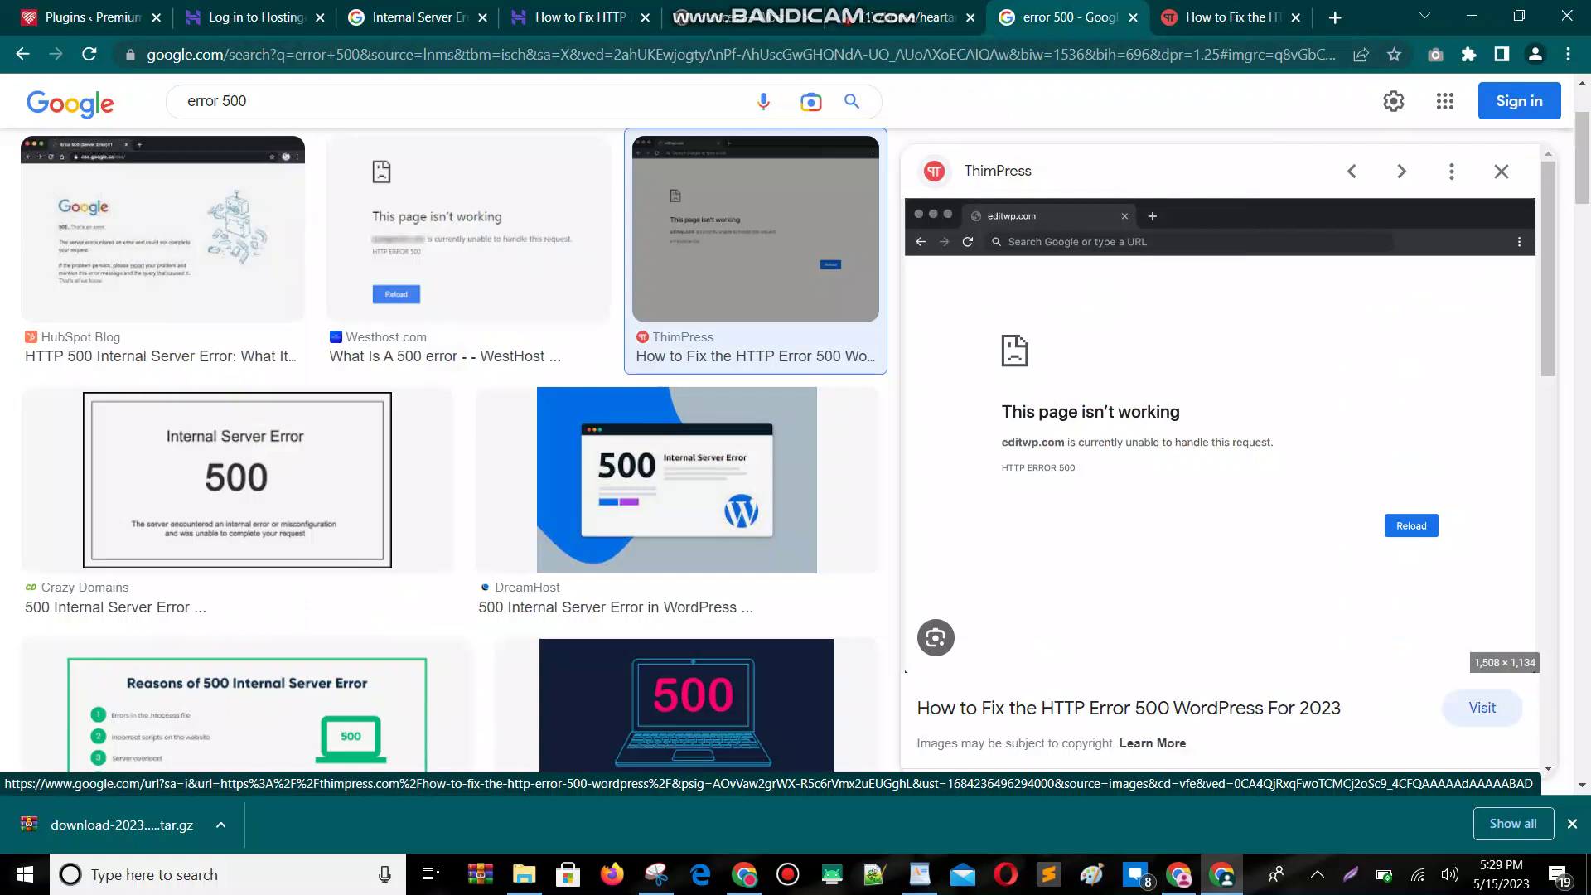
- Go back up to the public_html folder in the File Manager and rename .htaccess to new100.htaccess
key("ctrl+Page_Up")
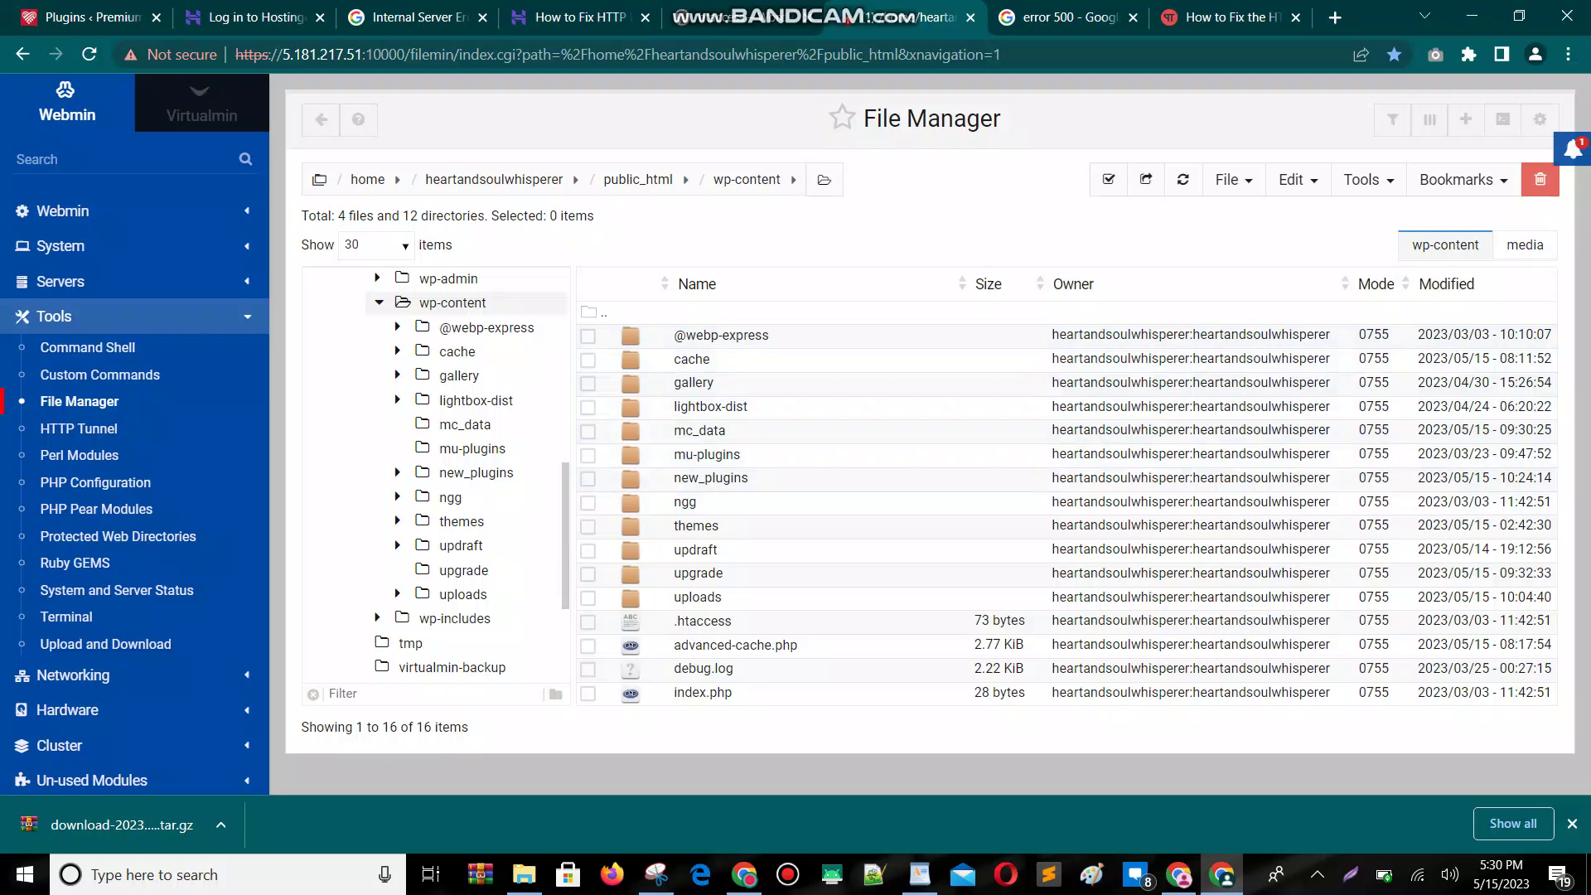
left_click(628, 312)
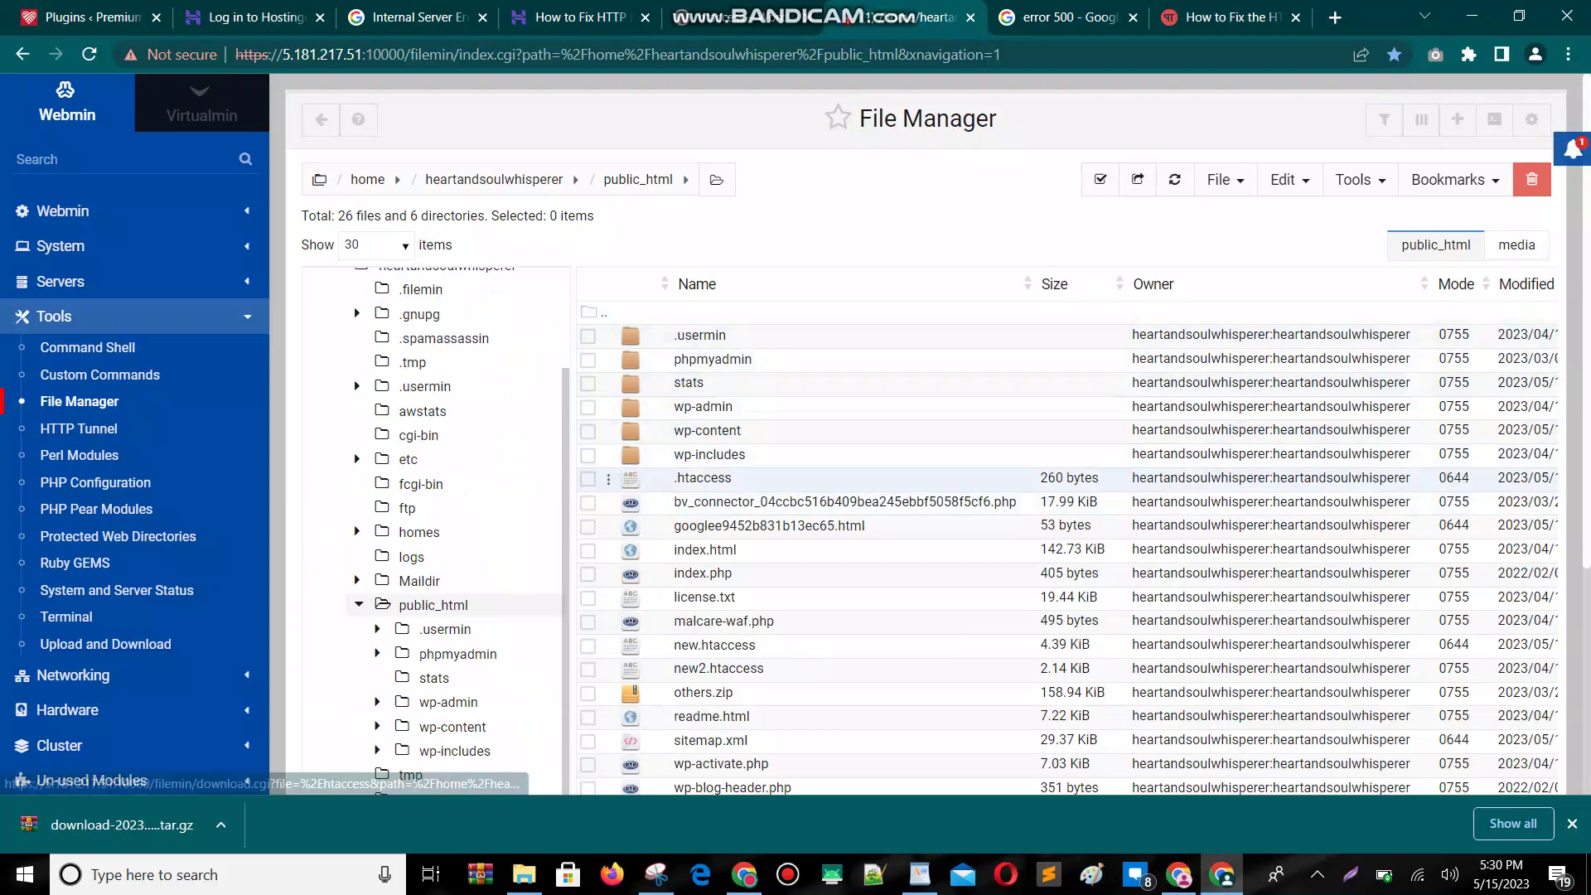
right_click(721, 478)
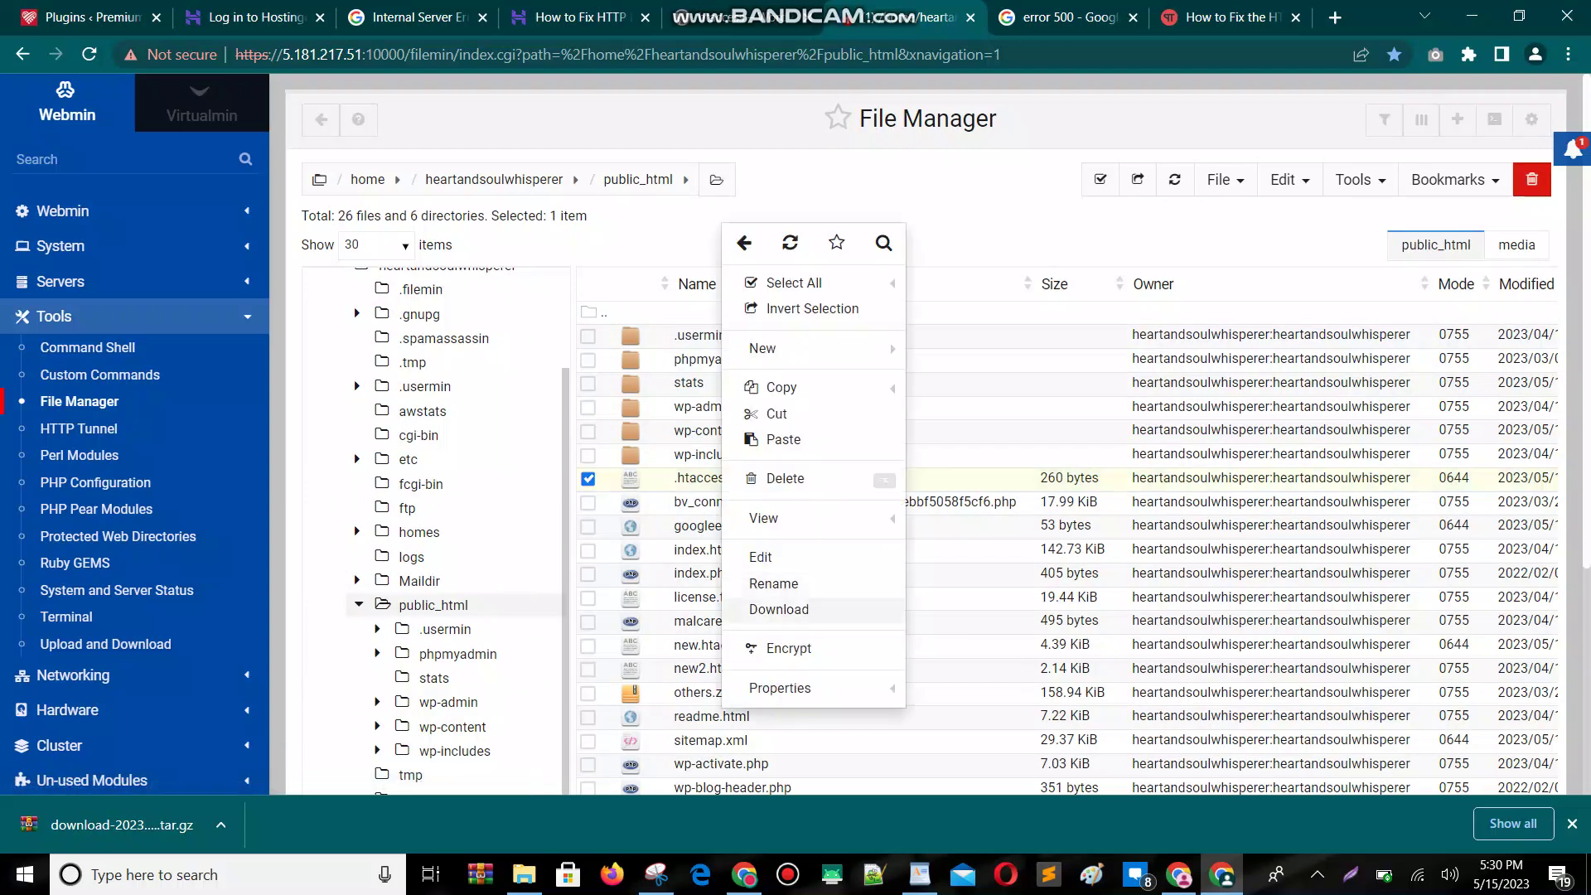
left_click(773, 583)
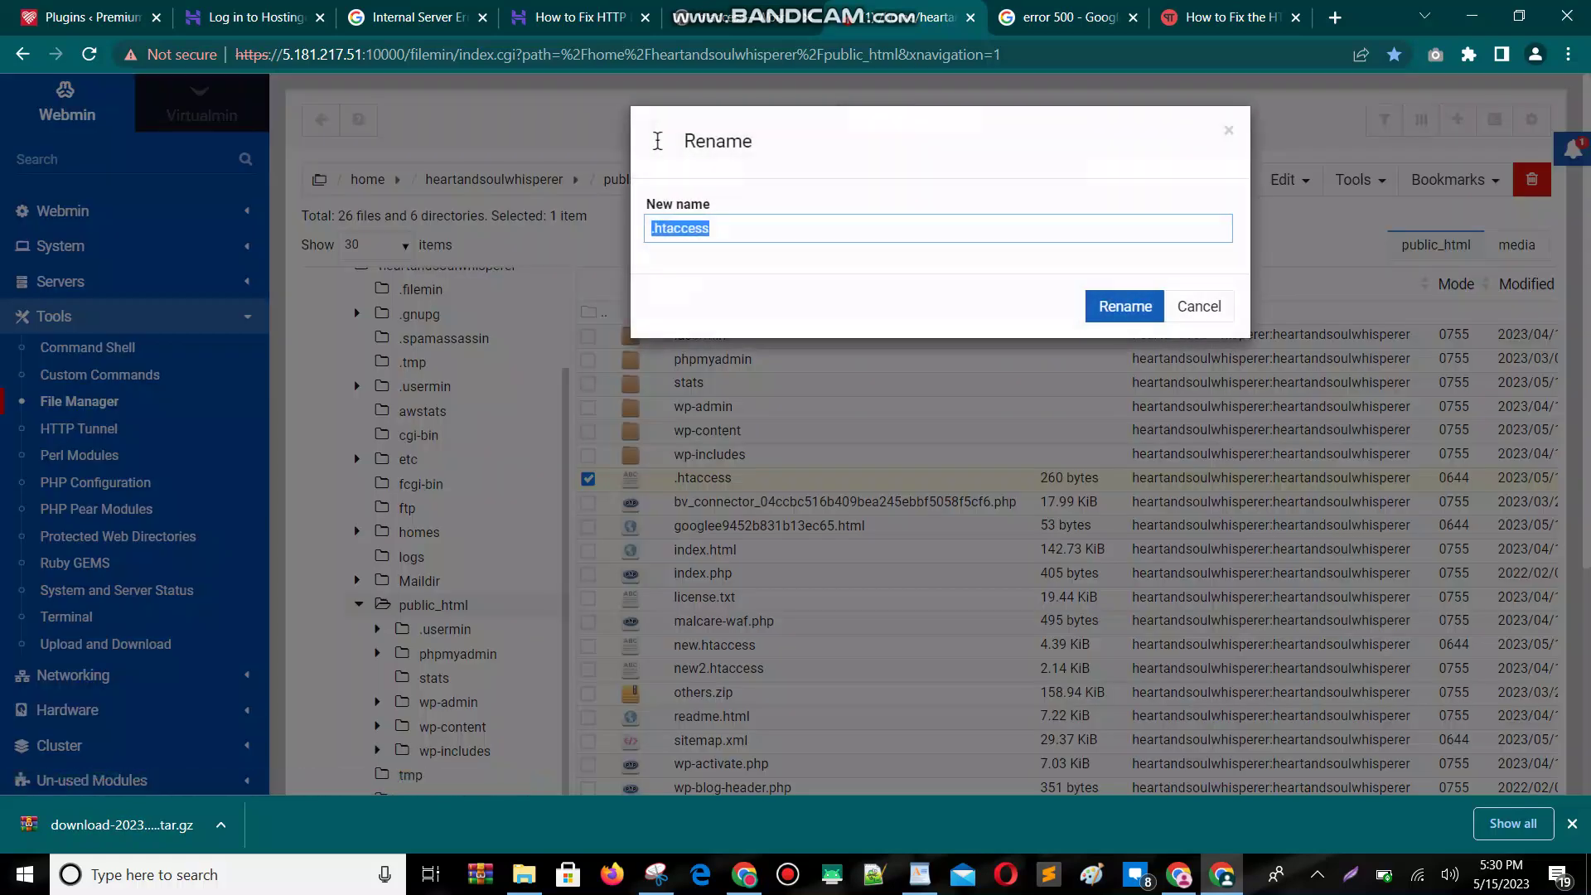
key("Home")
type("new100")
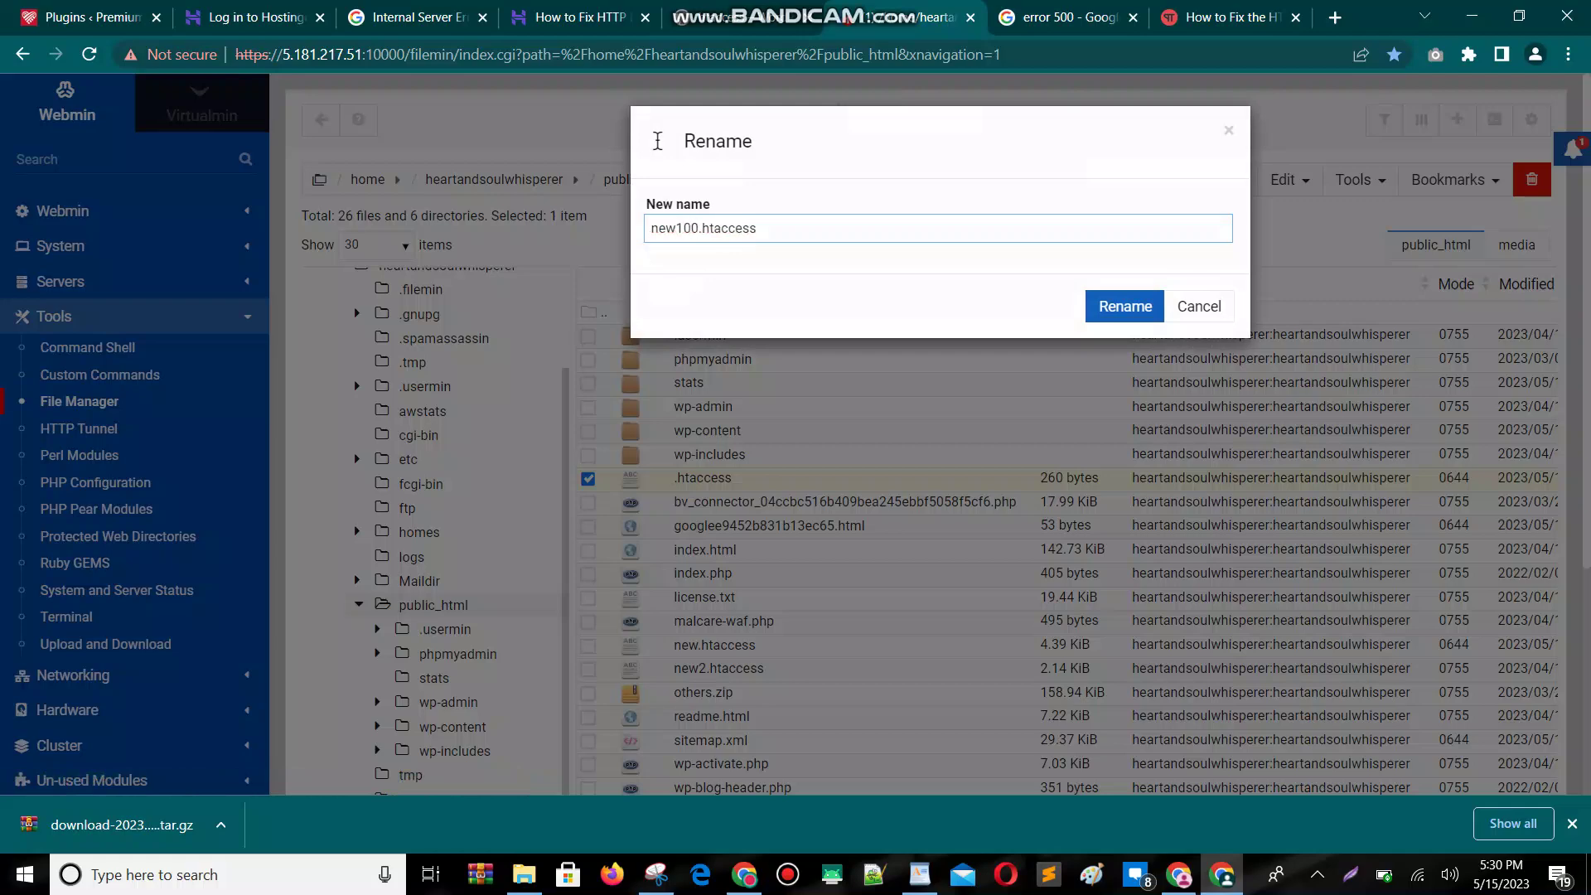
key("Return")
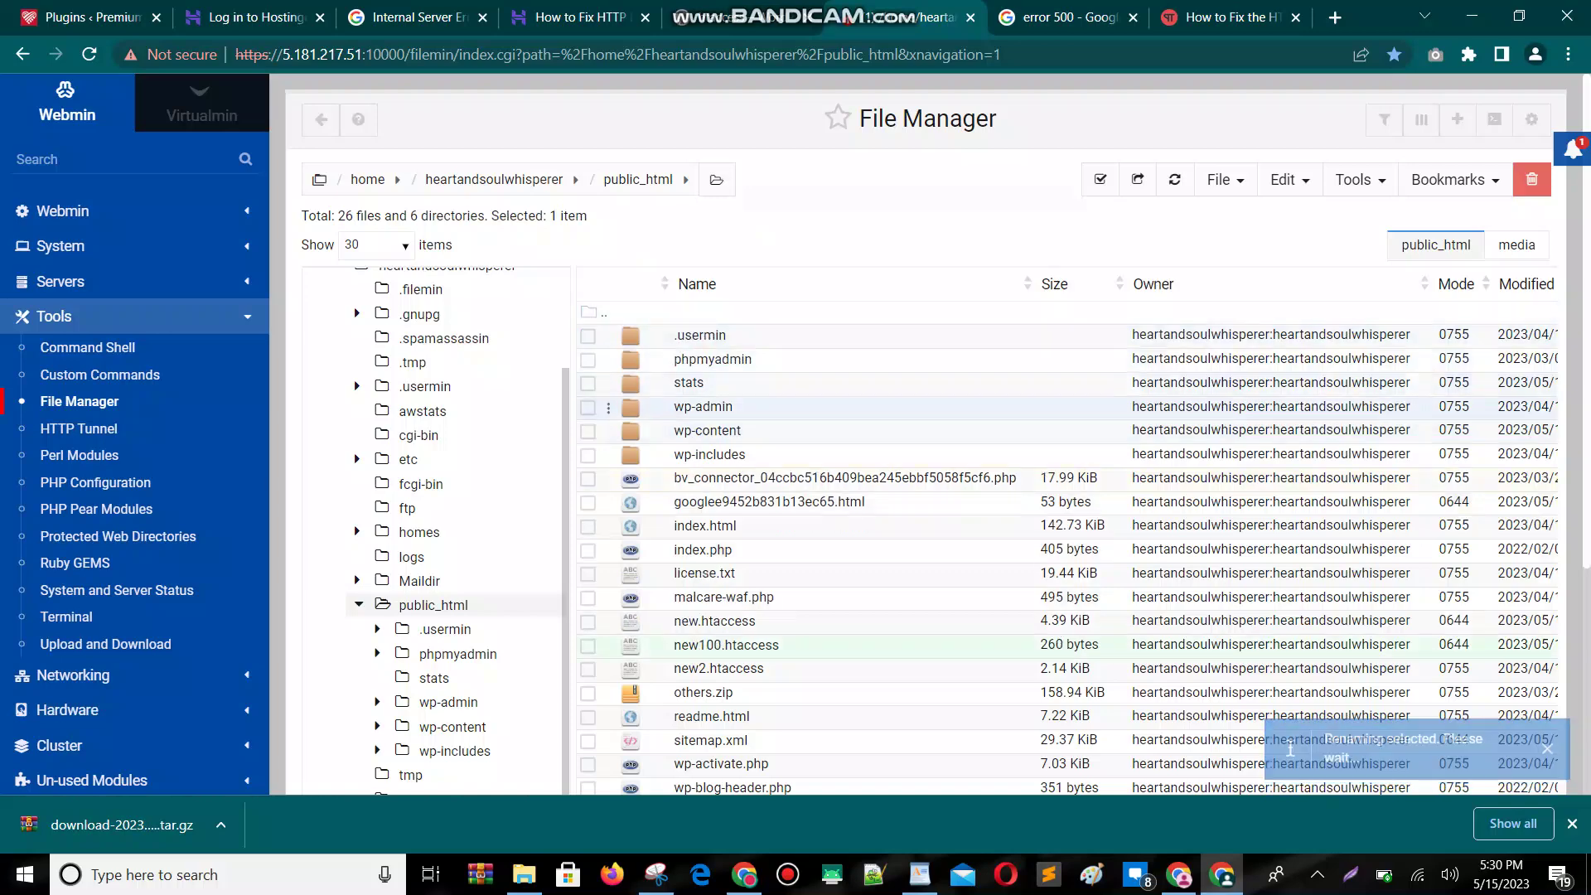
- Reload the WordPress Plugins page to test the site without its .htaccess file, and revisit the error example
left_click(83, 16)
left_click(90, 54)
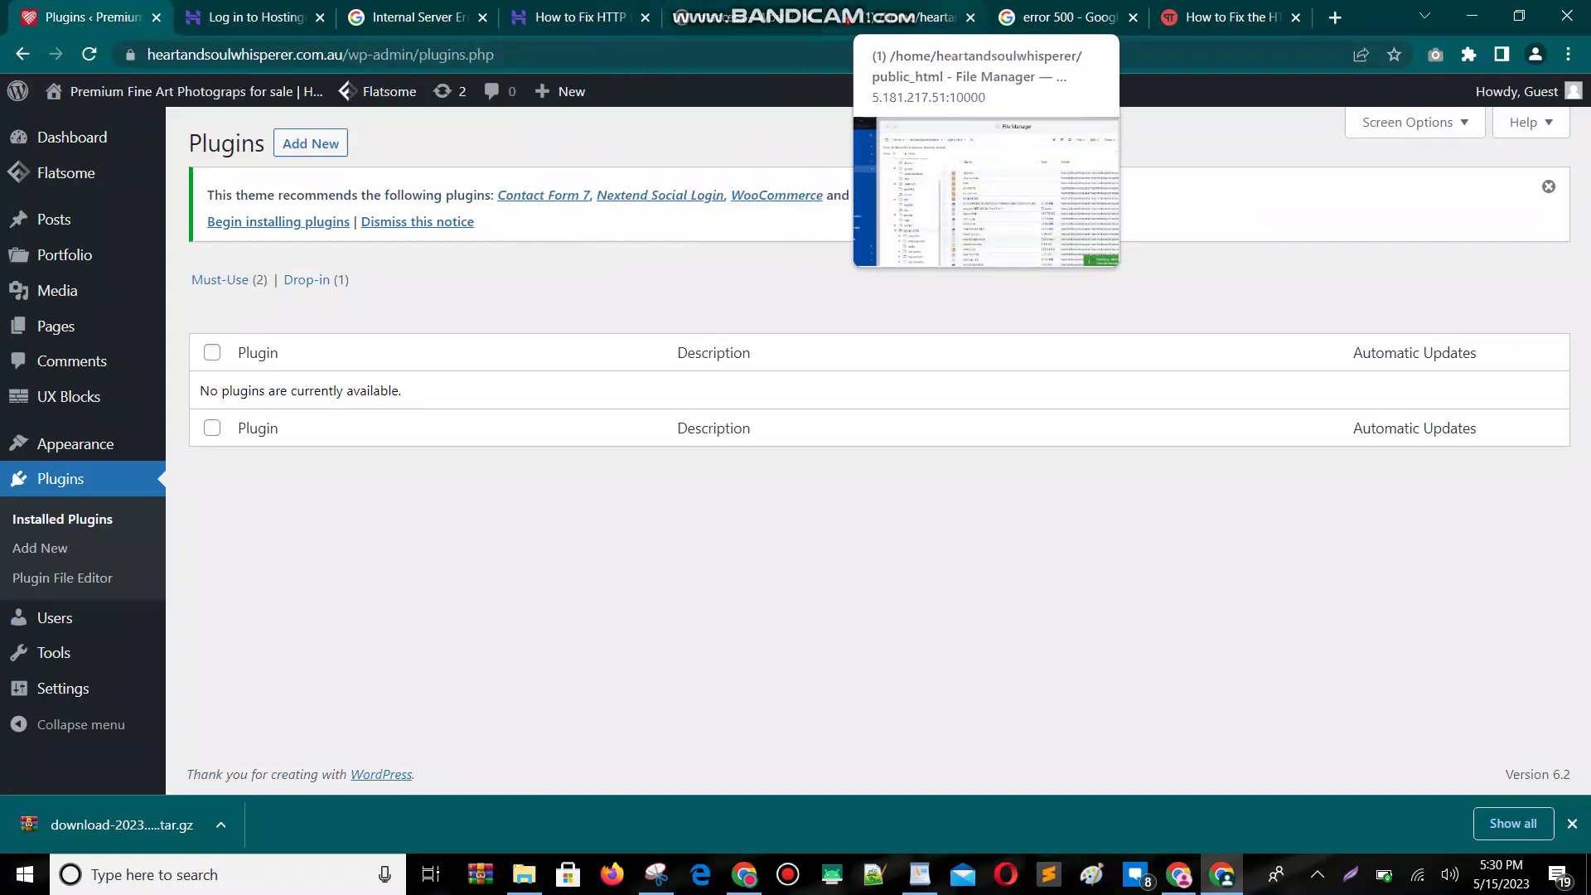
left_click(1061, 16)
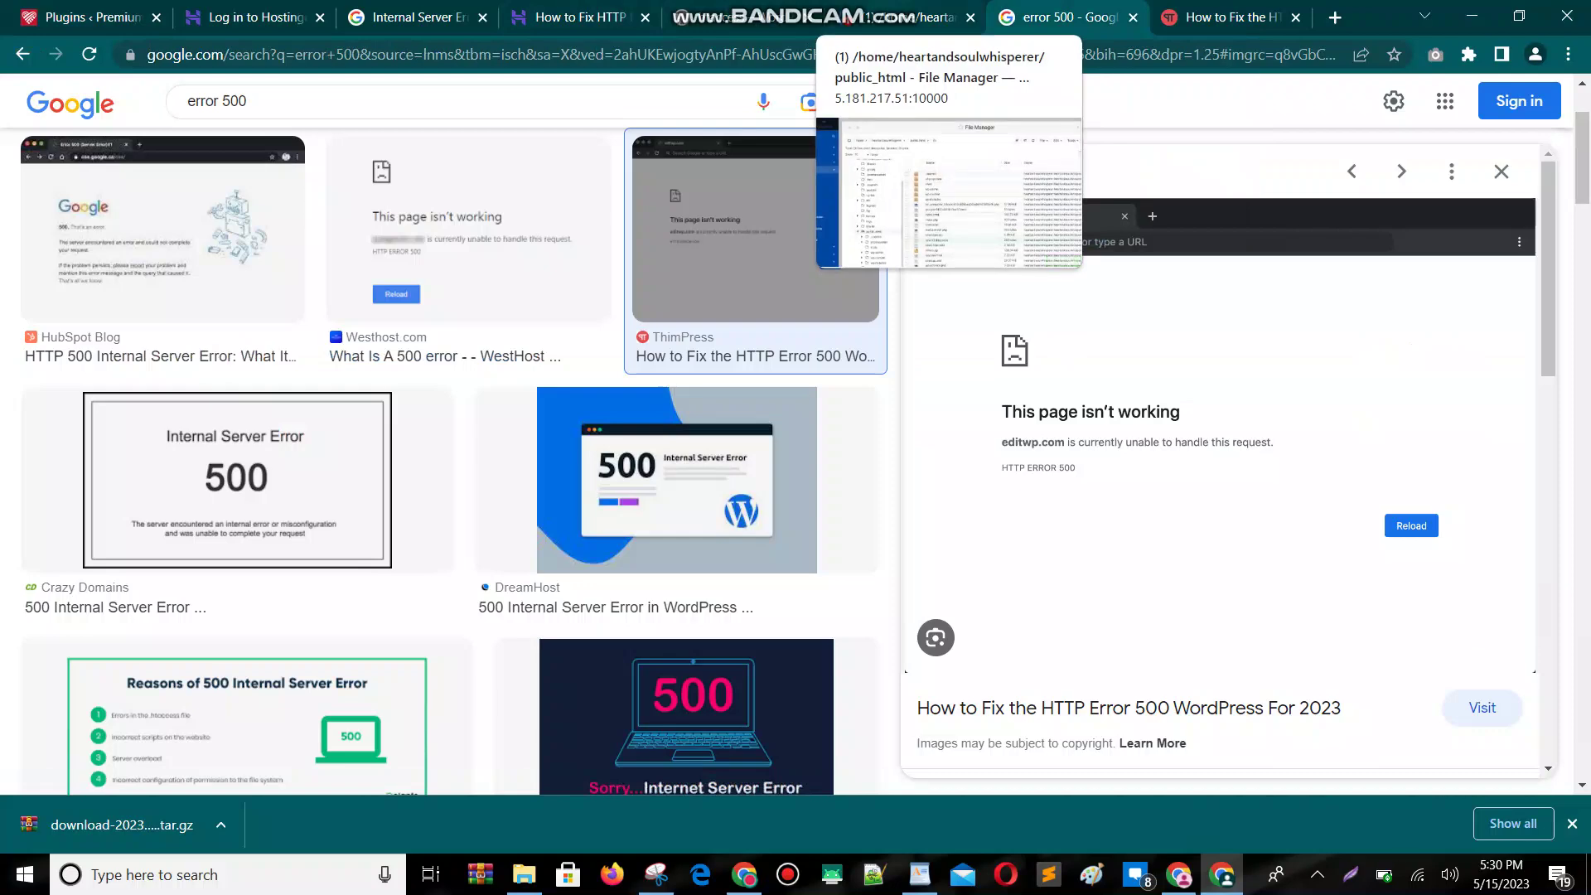
- Create a new file named .htaccess in the public_html folder
left_click(820, 16)
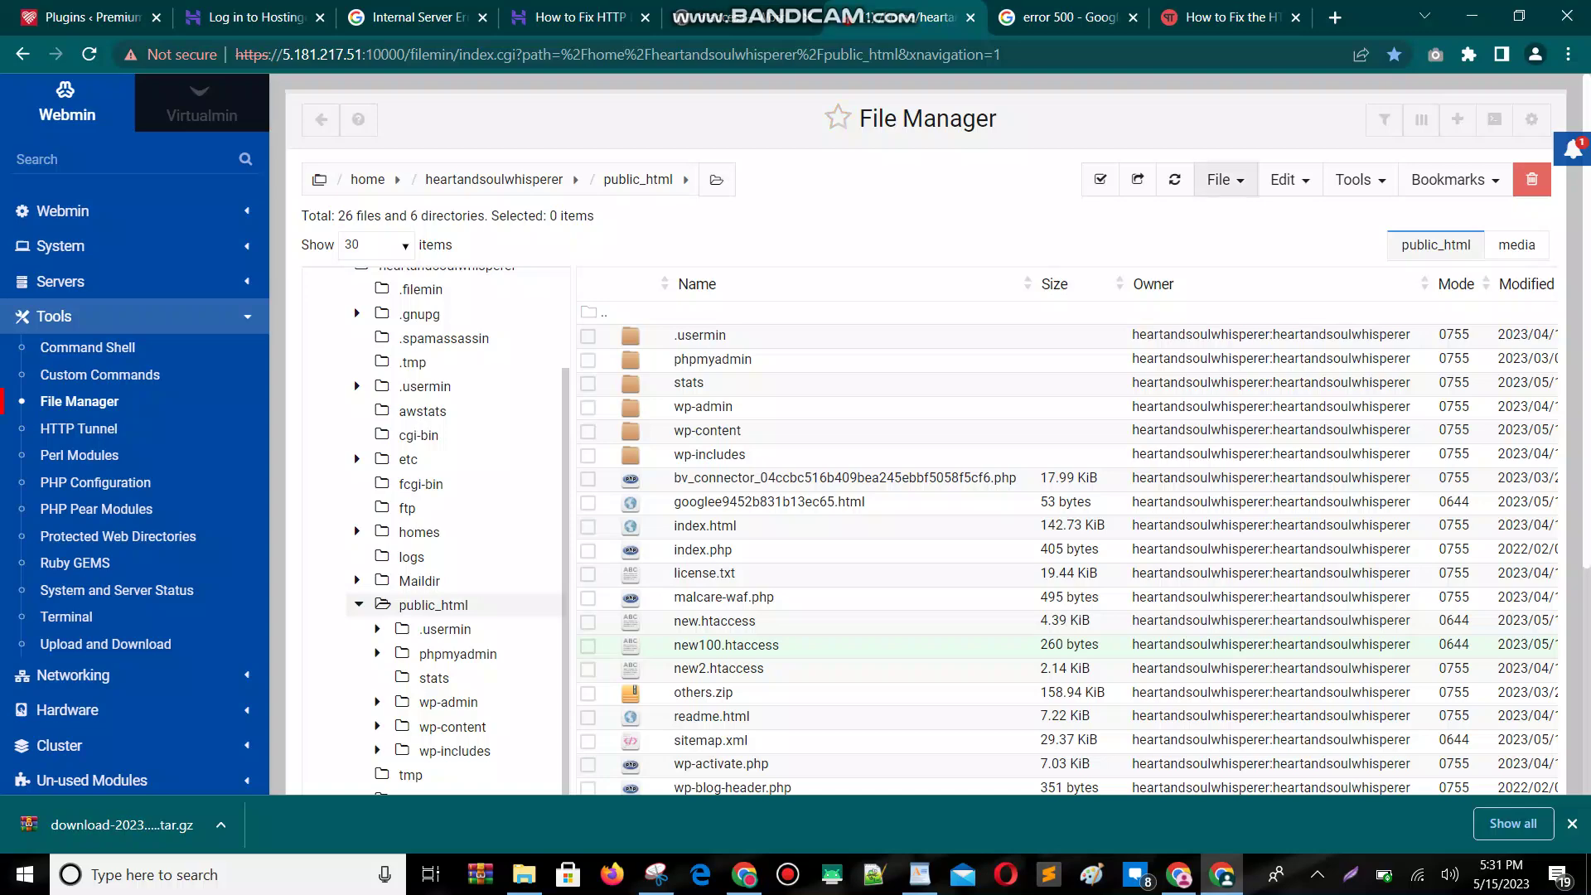
left_click(1224, 179)
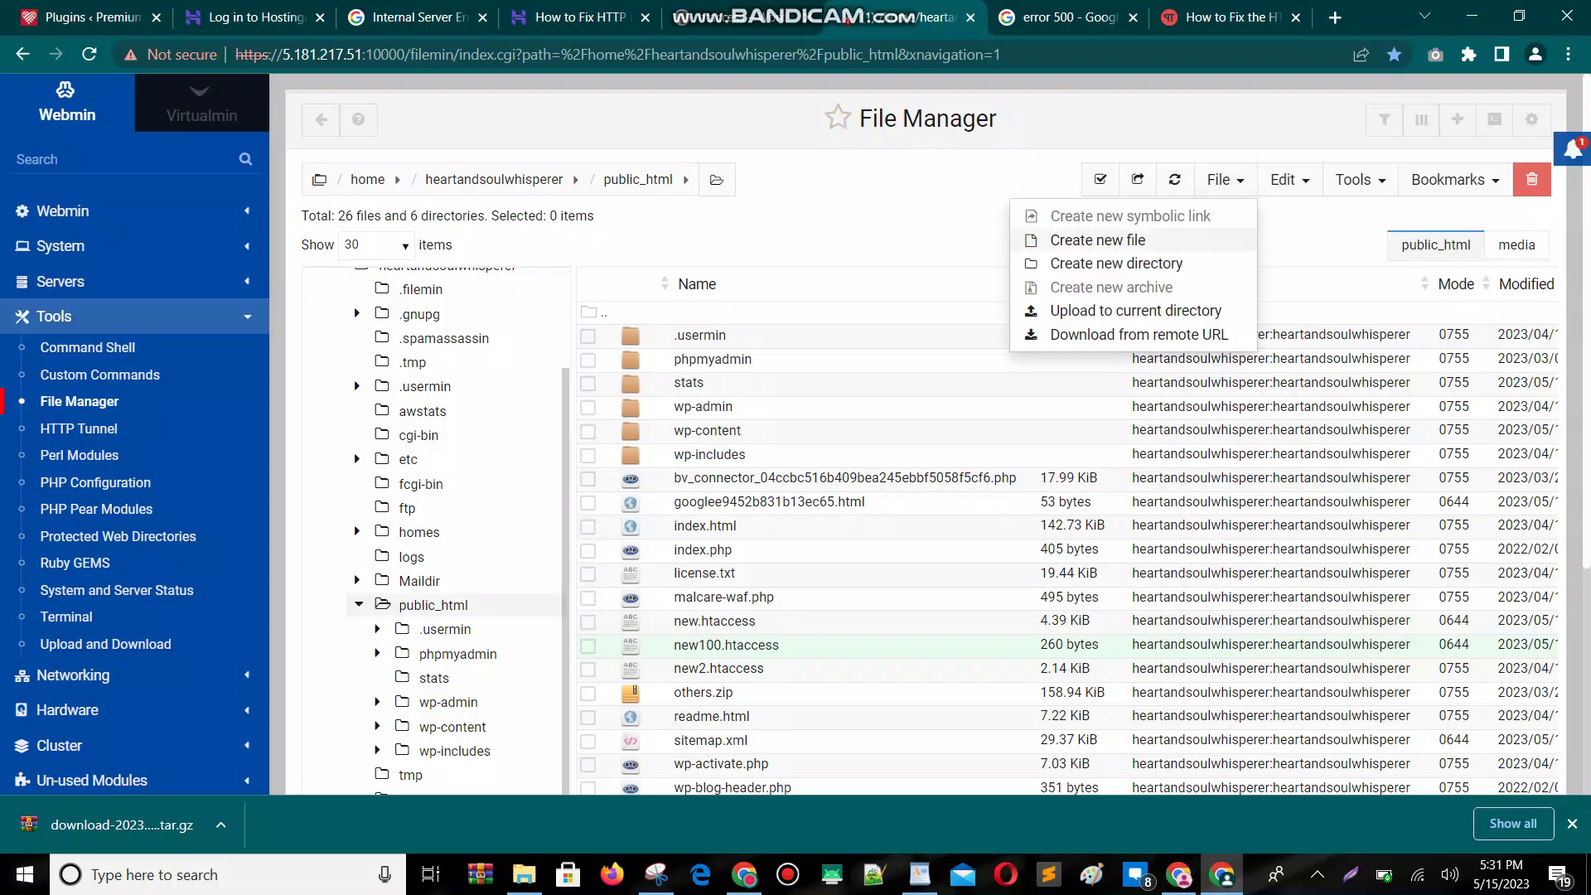
left_click(1098, 240)
type(".")
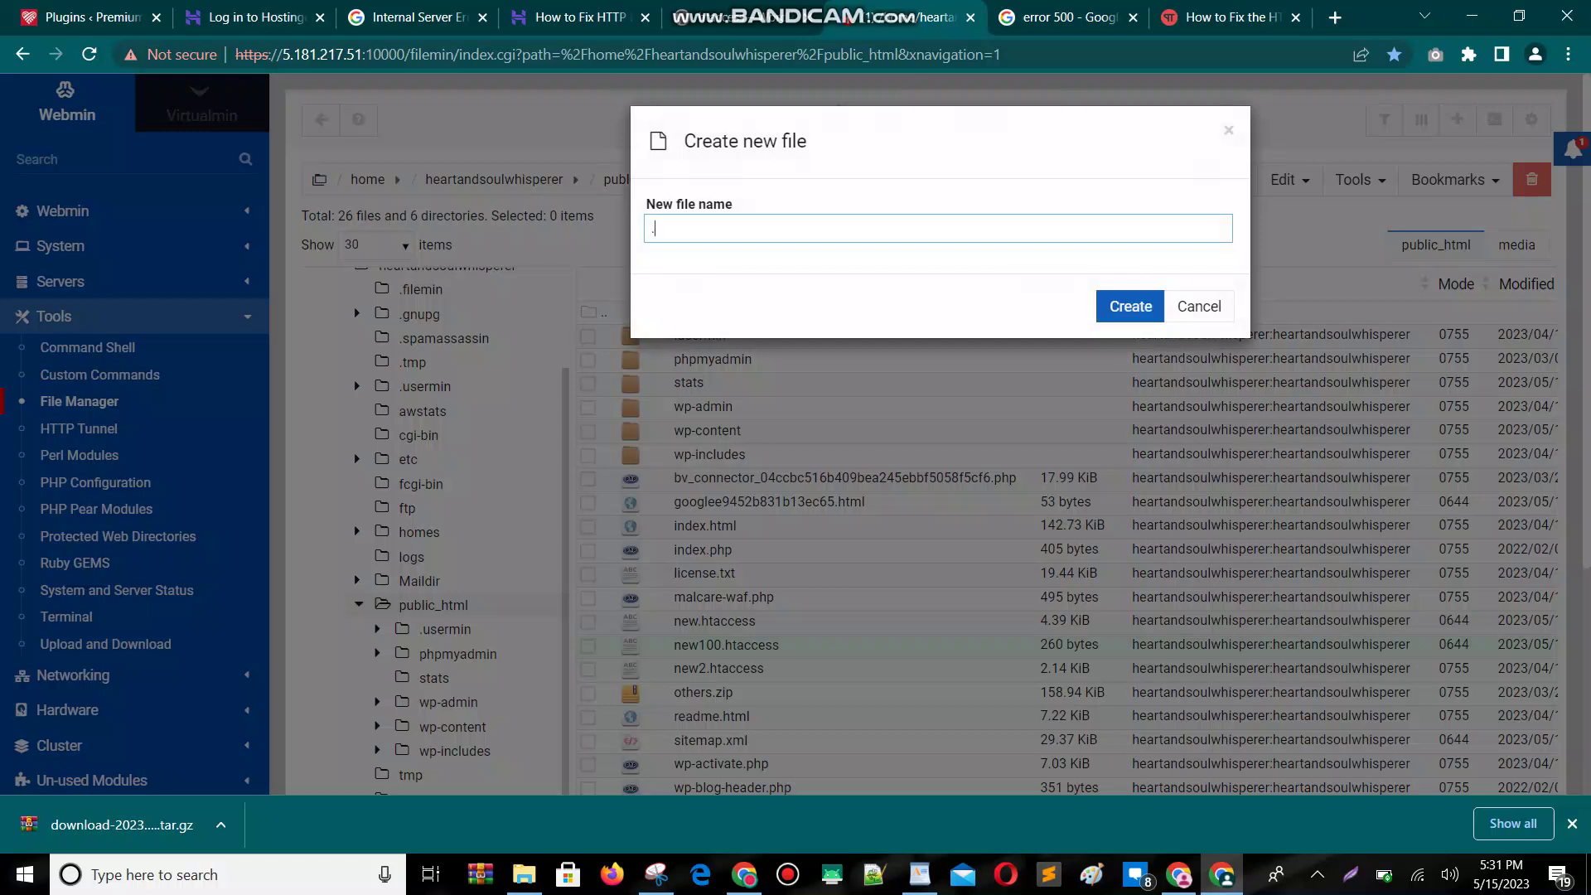
type("htaccess")
key("Return")
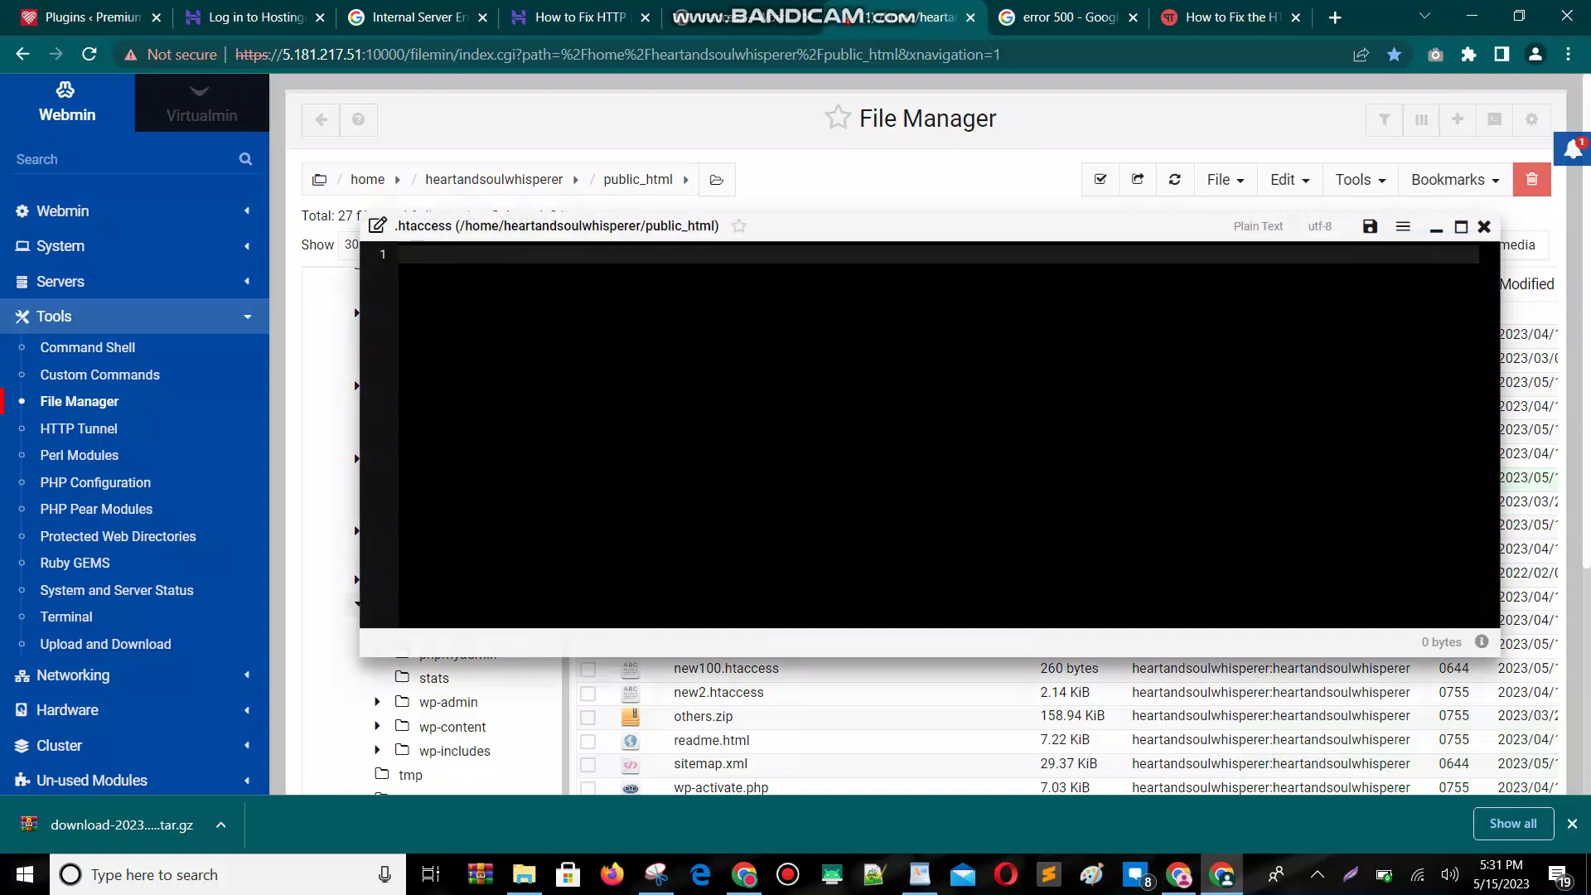
- Fill the new .htaccess file with the Basic WP rewrite rules from the WordPress documentation, then save and close it
left_click(729, 16)
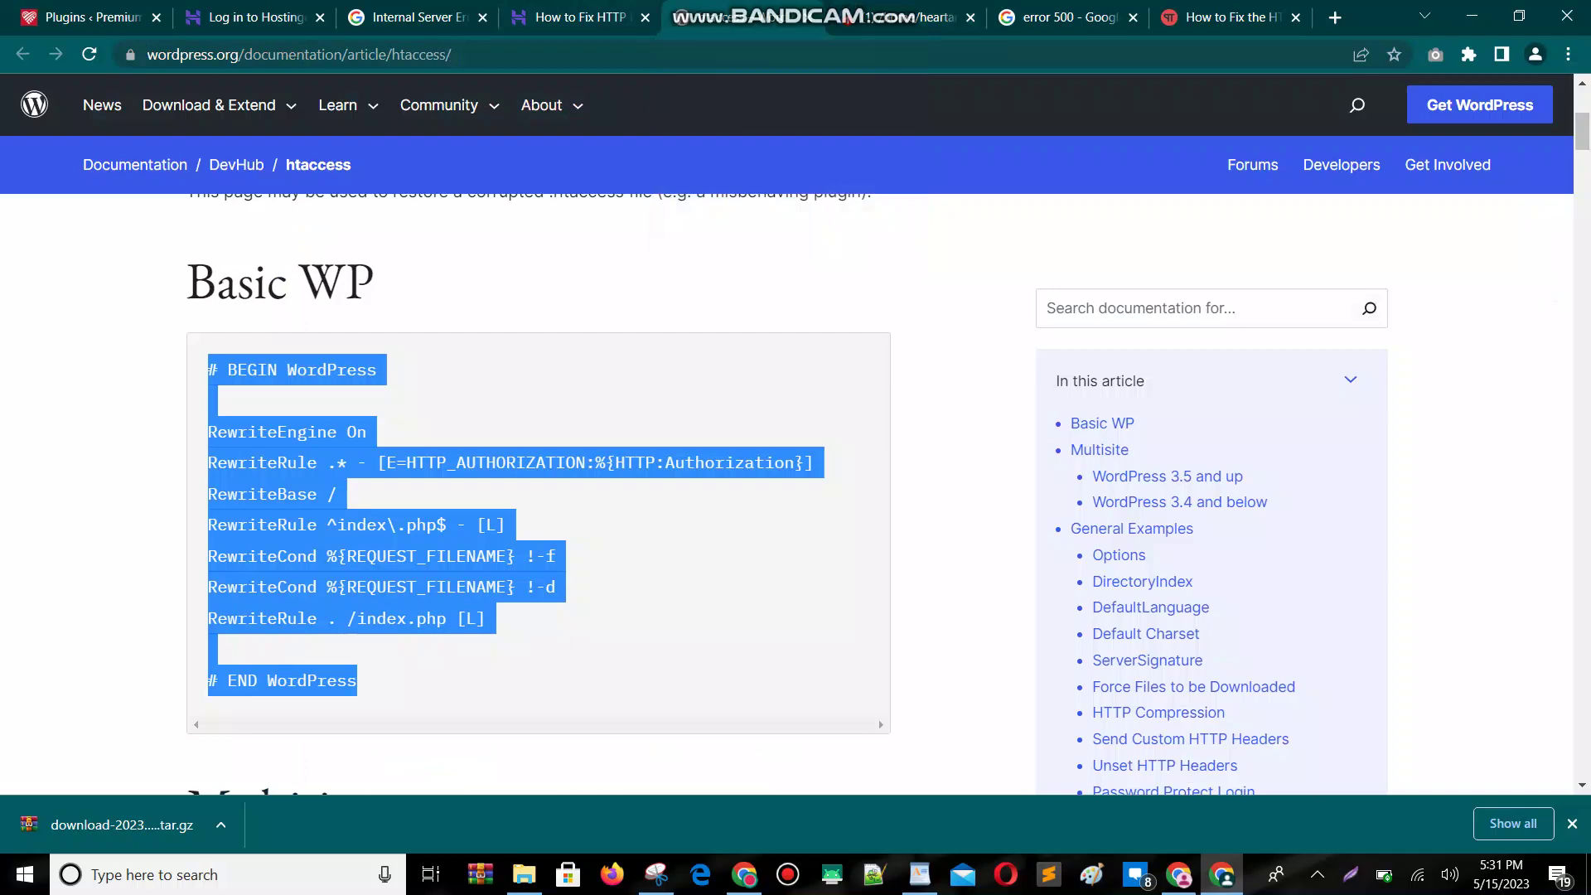
left_click(894, 16)
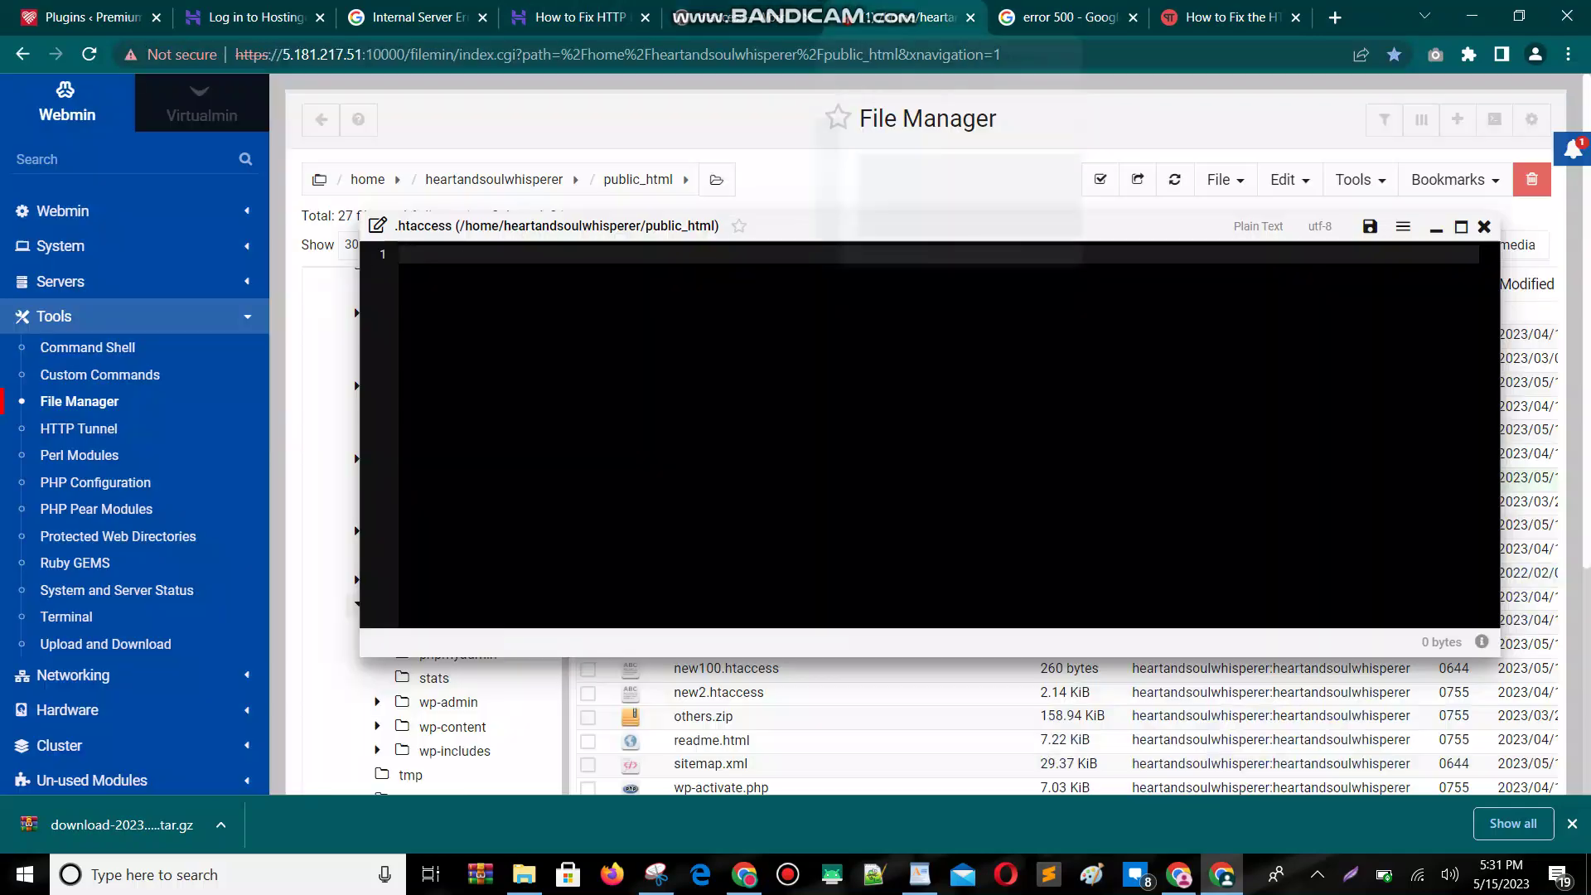
type("# BEGIN WordPress  RewriteEngine On RewriteRule .* - [E=HTTP_AUTHORIZATION:%{HTTP:Authorization}] RewriteBase / RewriteRule ^index\\.php$ - [L] RewriteCond %{REQUEST_FILENAME} !-f RewriteCond %{REQUEST_FILENAME} !-d RewriteRule . /index.php [L]  # END WordPress")
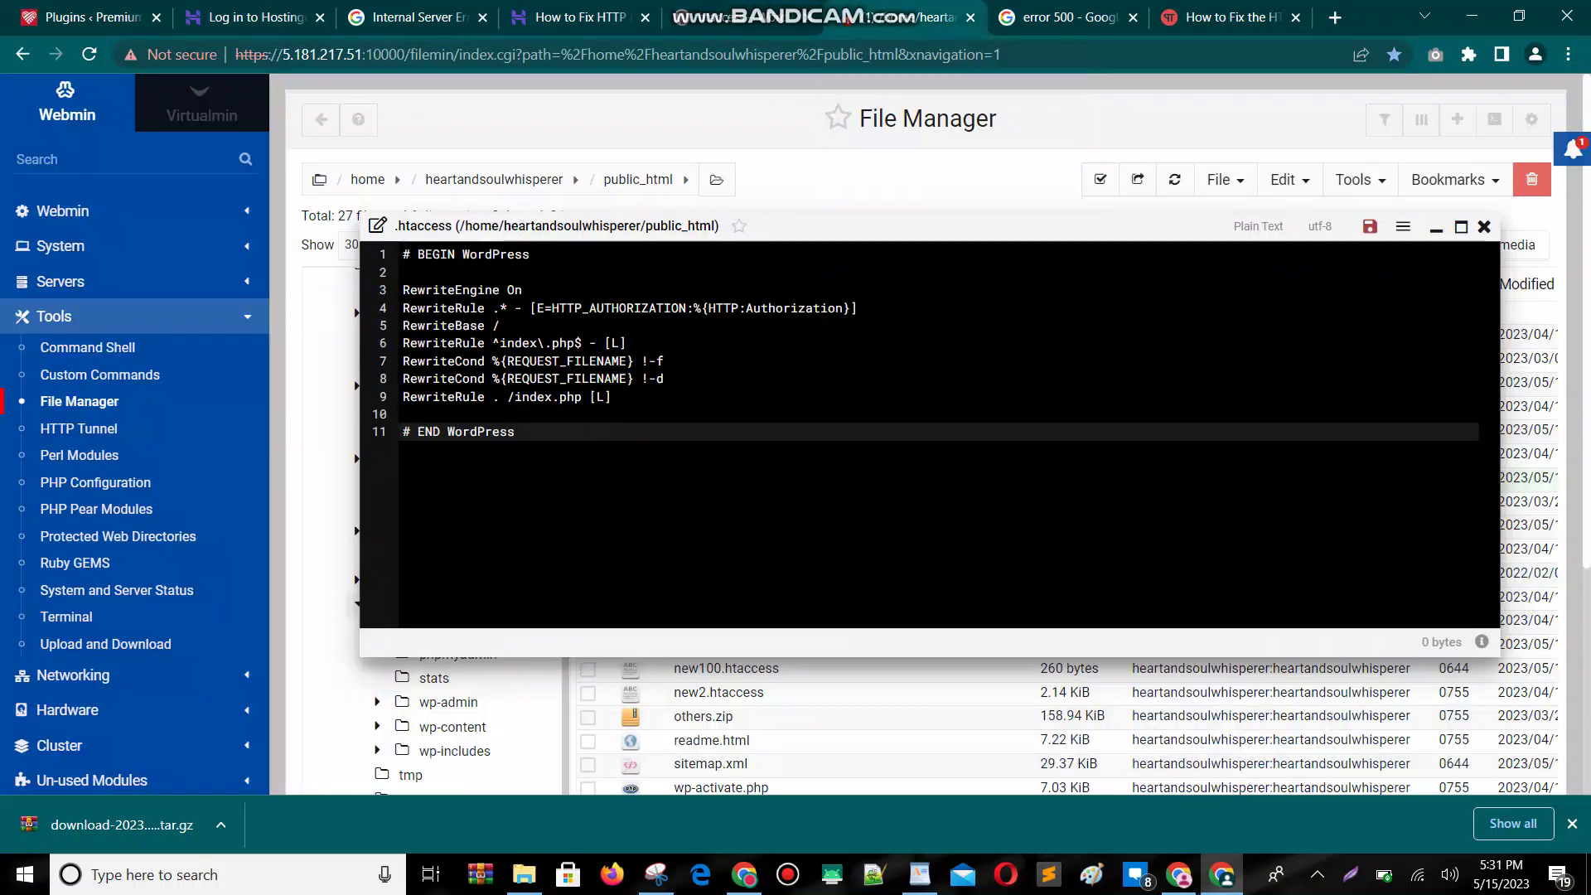
key("ctrl+s")
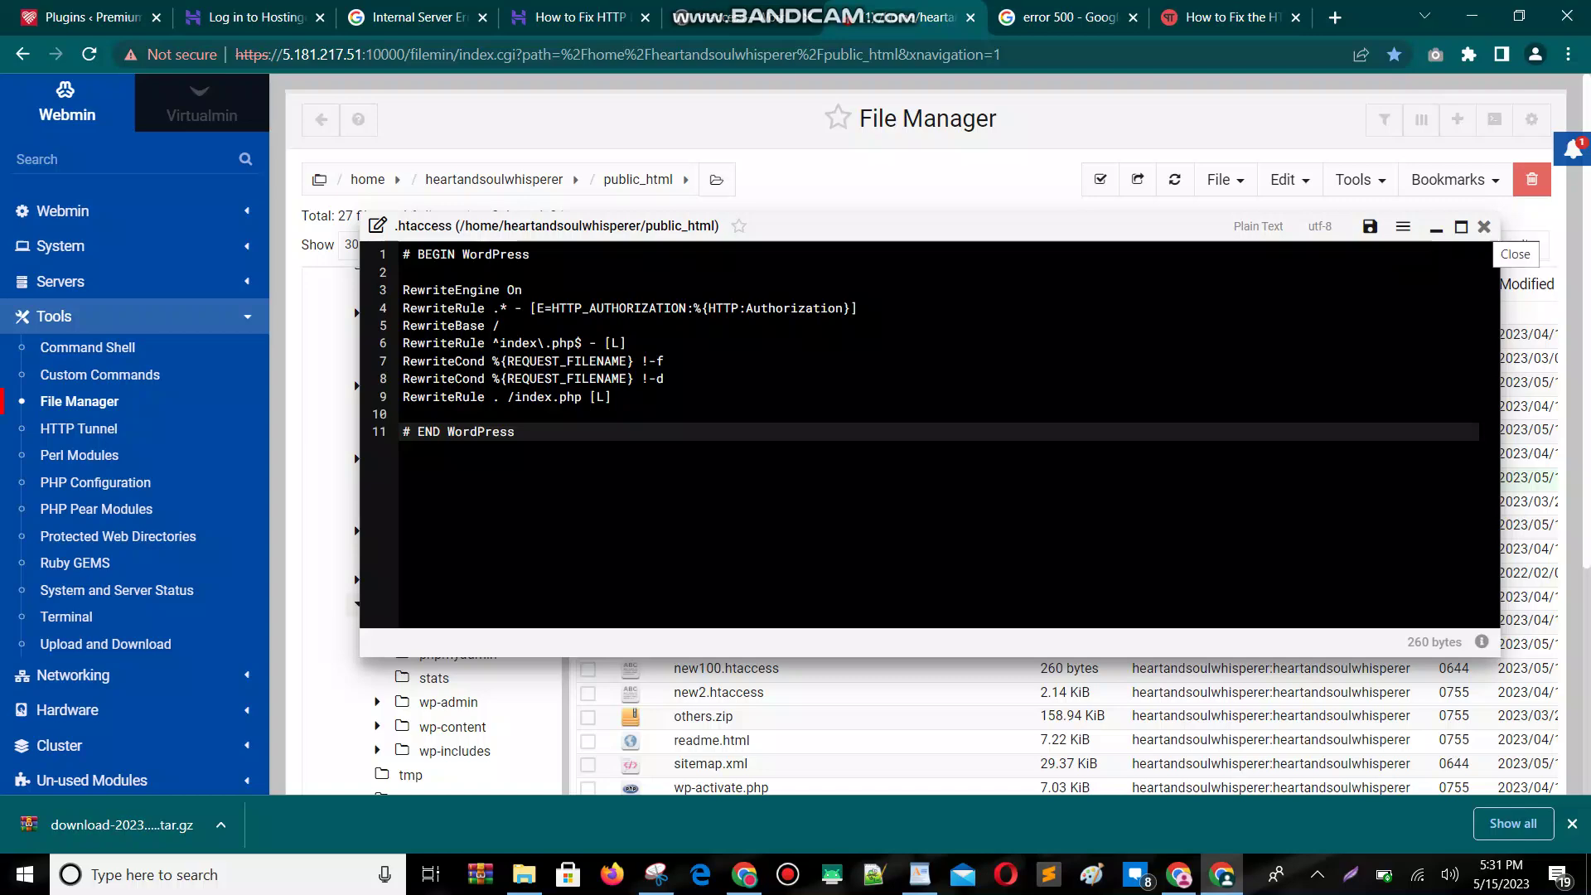
left_click(1483, 226)
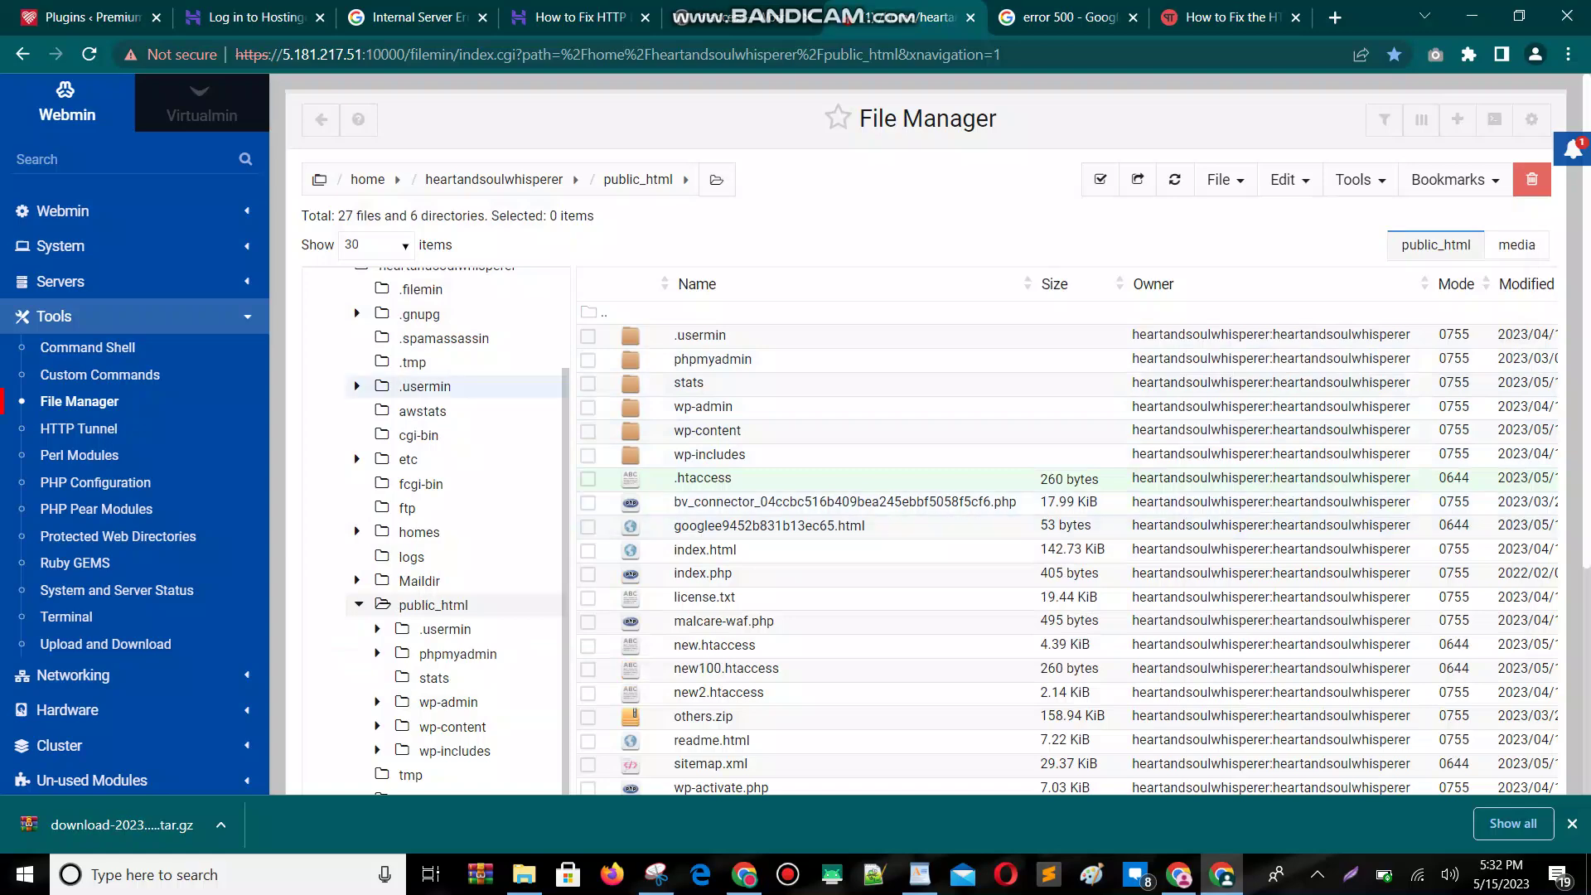
- After checking the WordPress Plugins page, rename the new_plugins folder in wp-content back to plugins
key("ctrl+1")
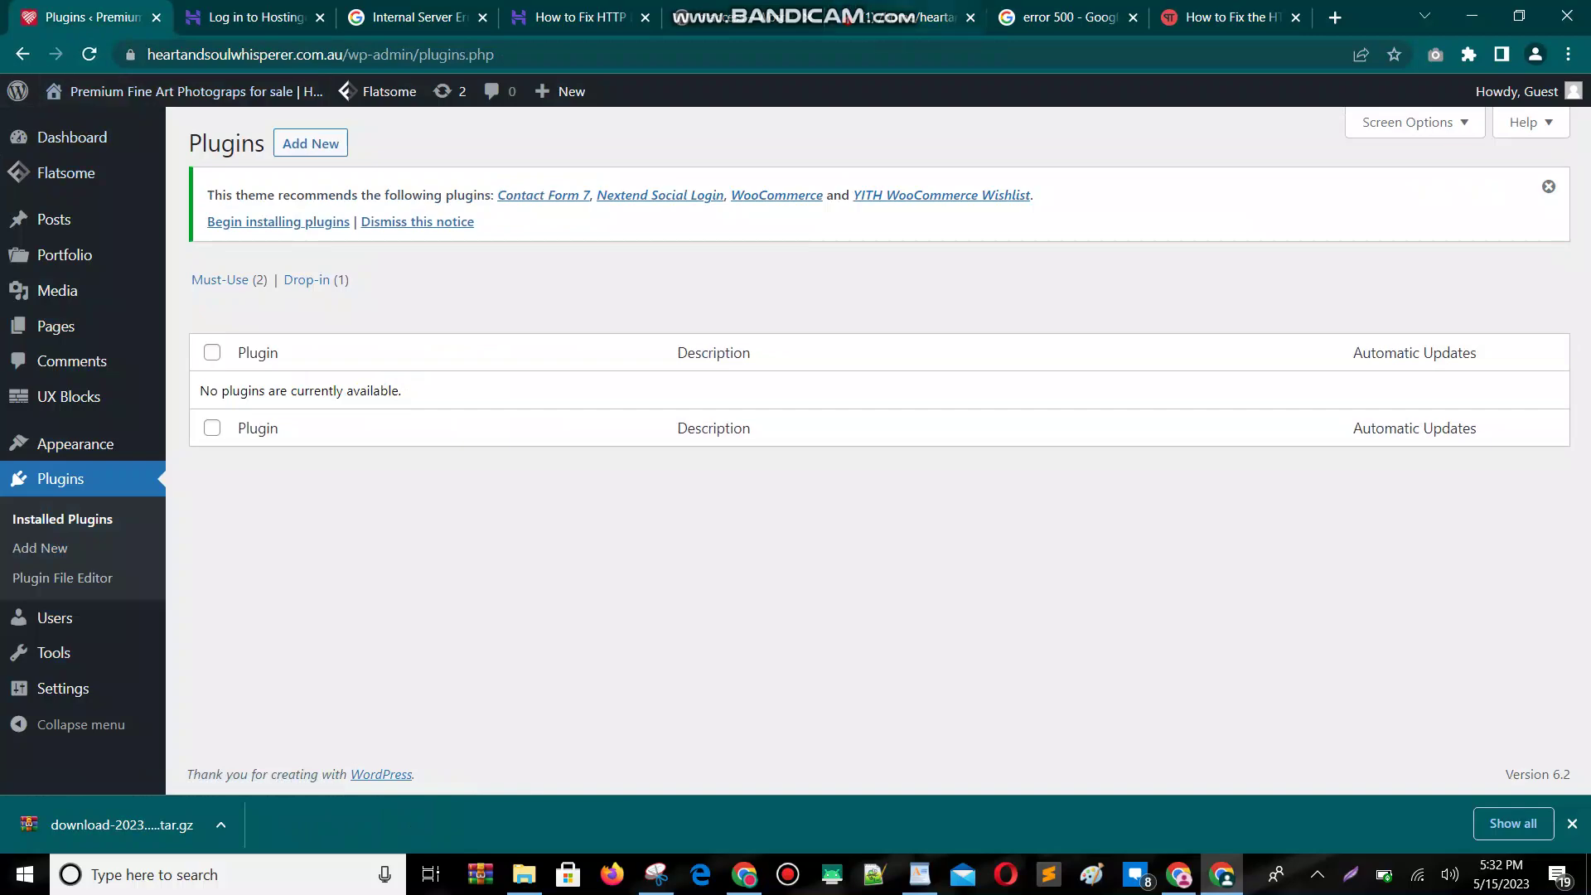
key("ctrl+5")
left_click(608, 431)
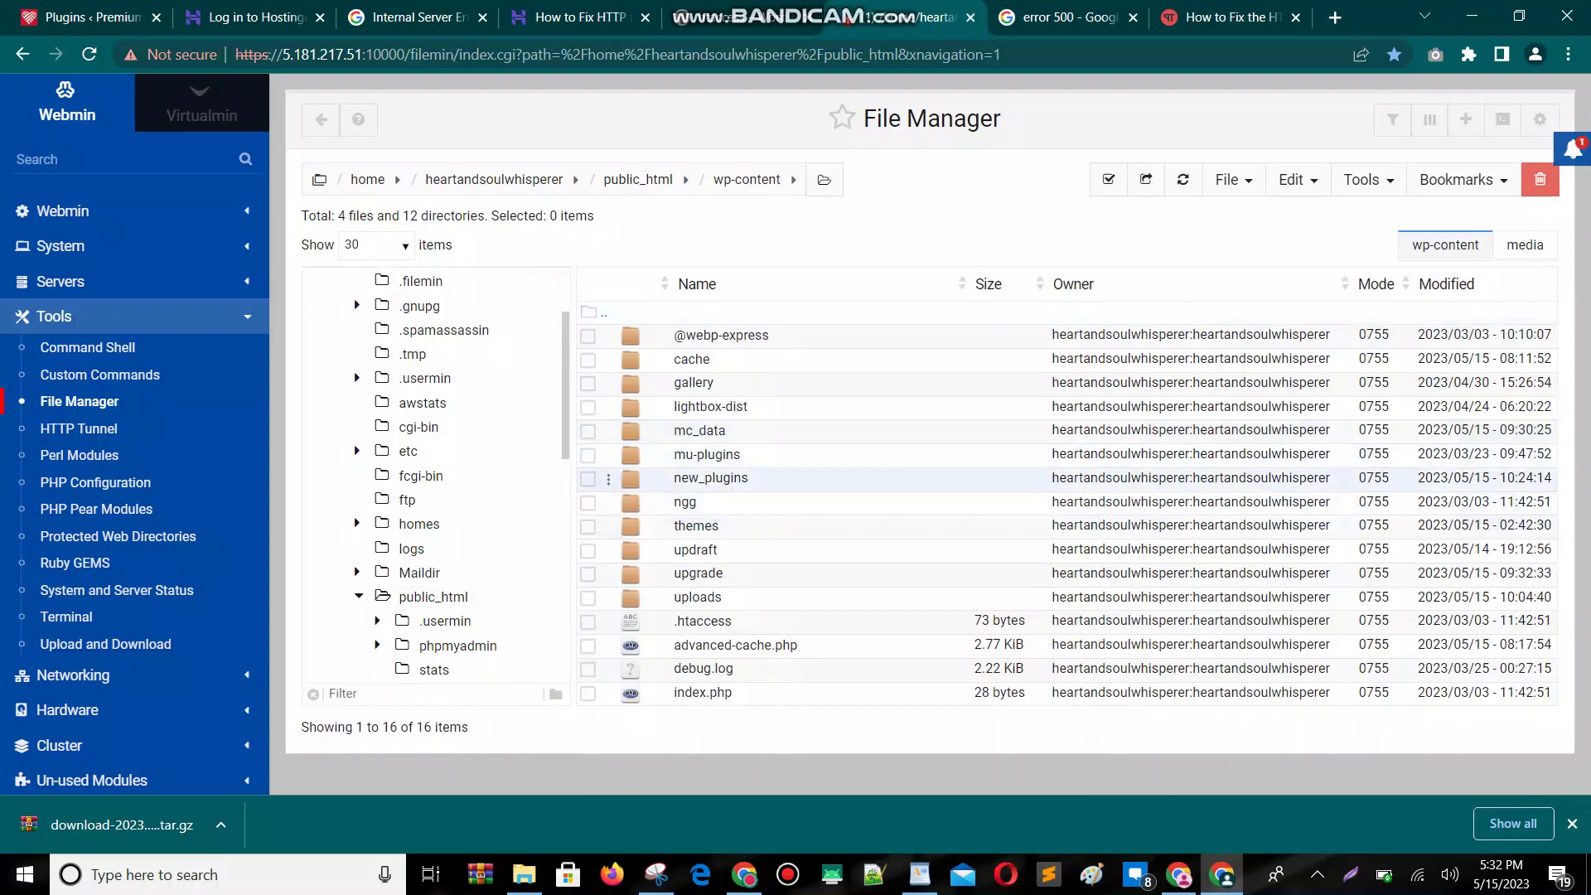
right_click(695, 478)
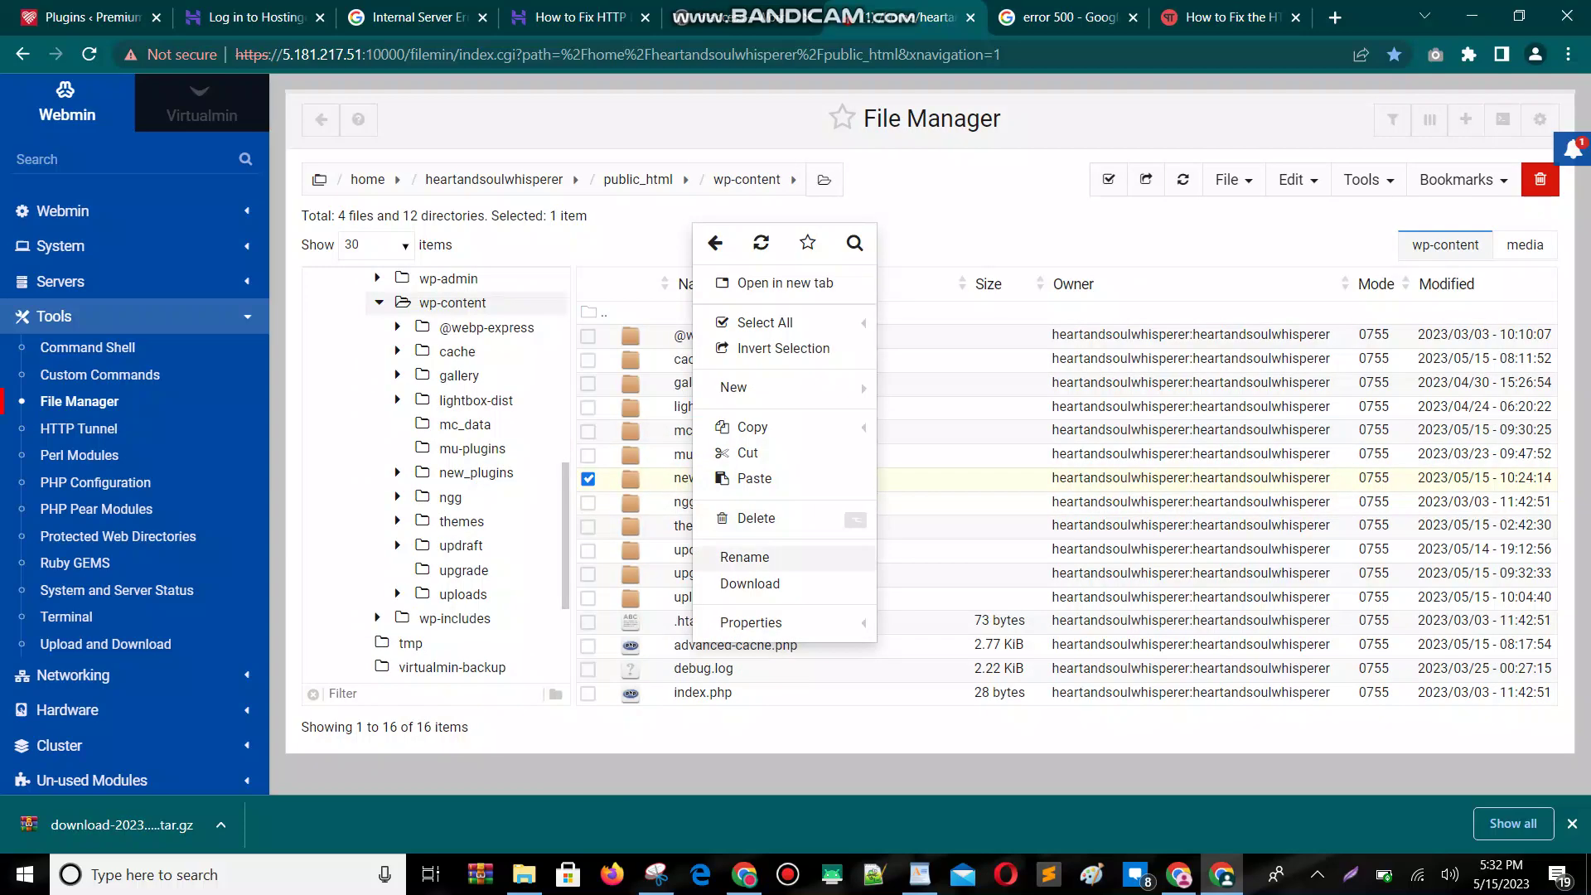
left_click(744, 557)
key("Home")
key("shift+Right")
key("shift+Right")
key("shift+Right")
key("Delete")
key("Delete")
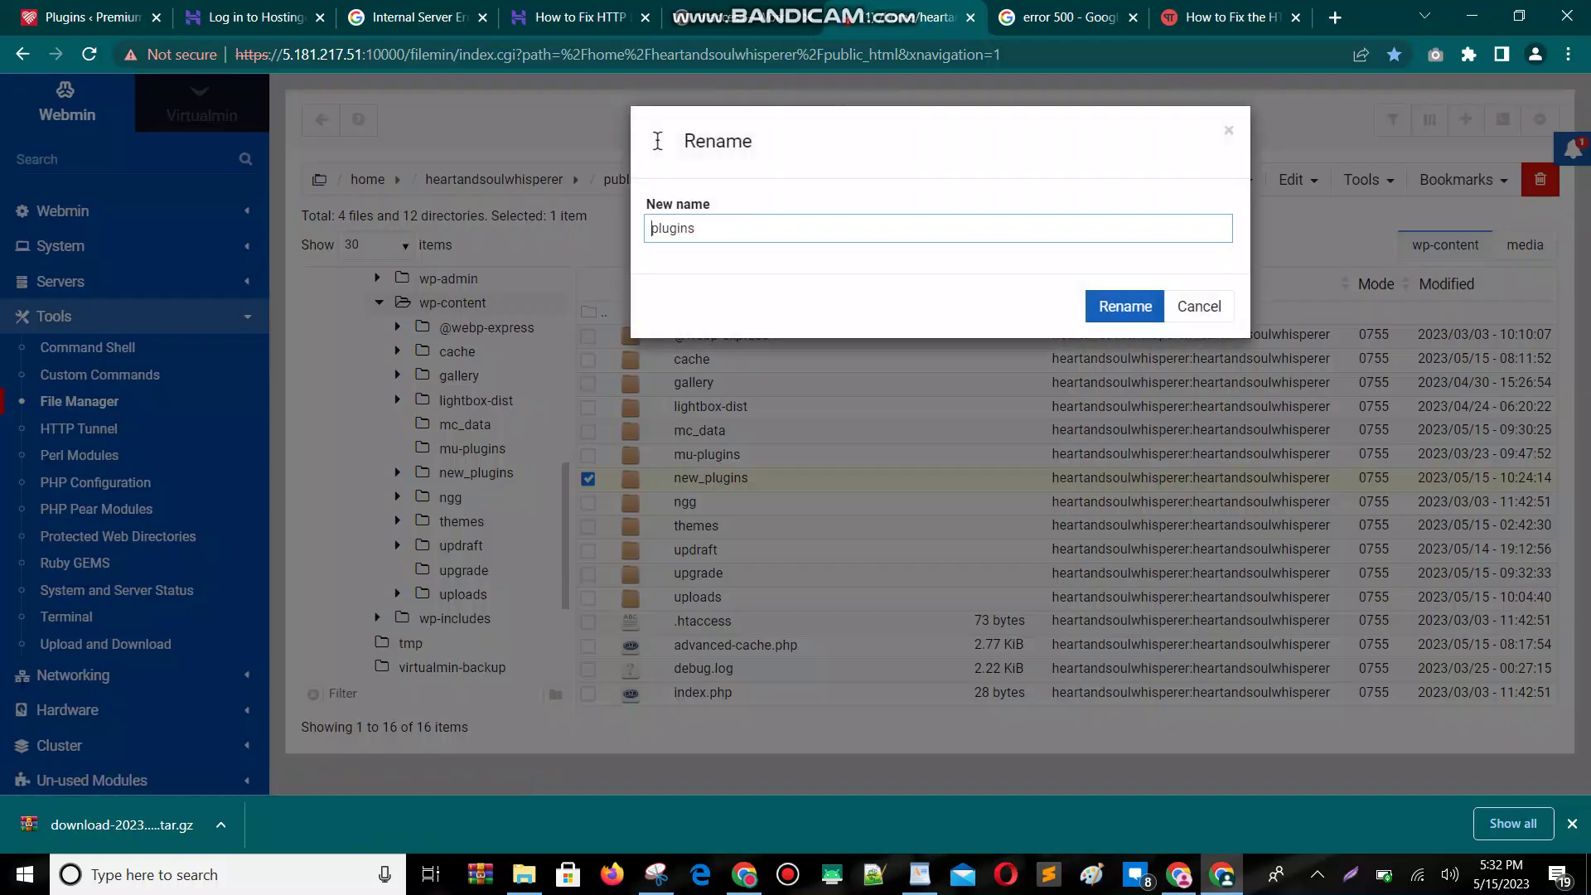
key("Return")
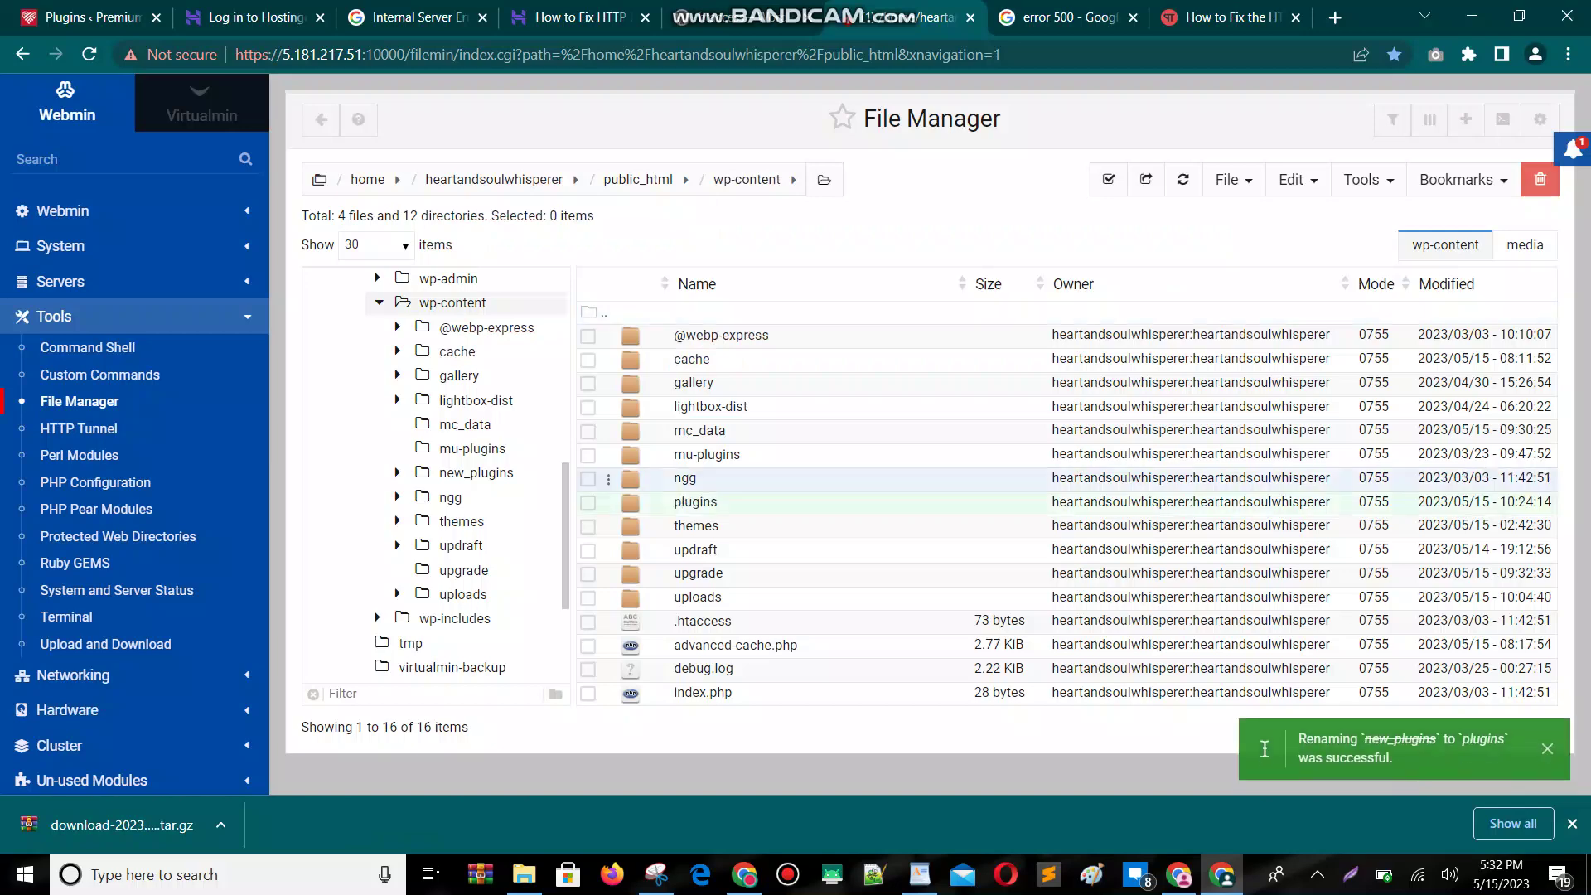
- Reload the WordPress Plugins page and look through the list of installed plugins
key("ctrl+1")
key("F5")
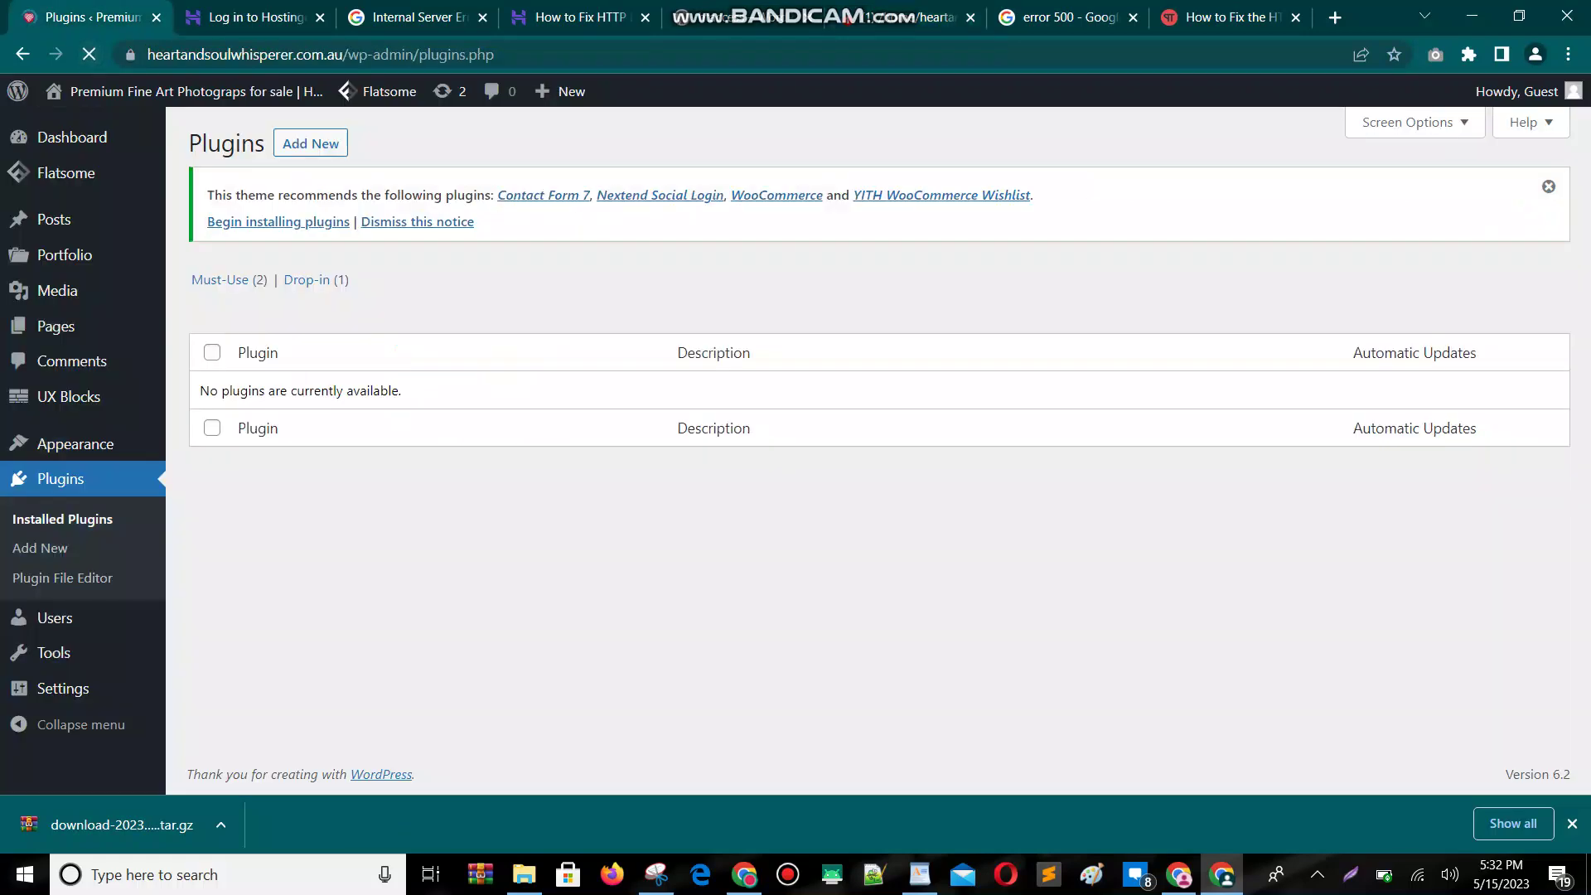
scroll(890, 442, "down", 1)
scroll(889, 442, "down", 20)
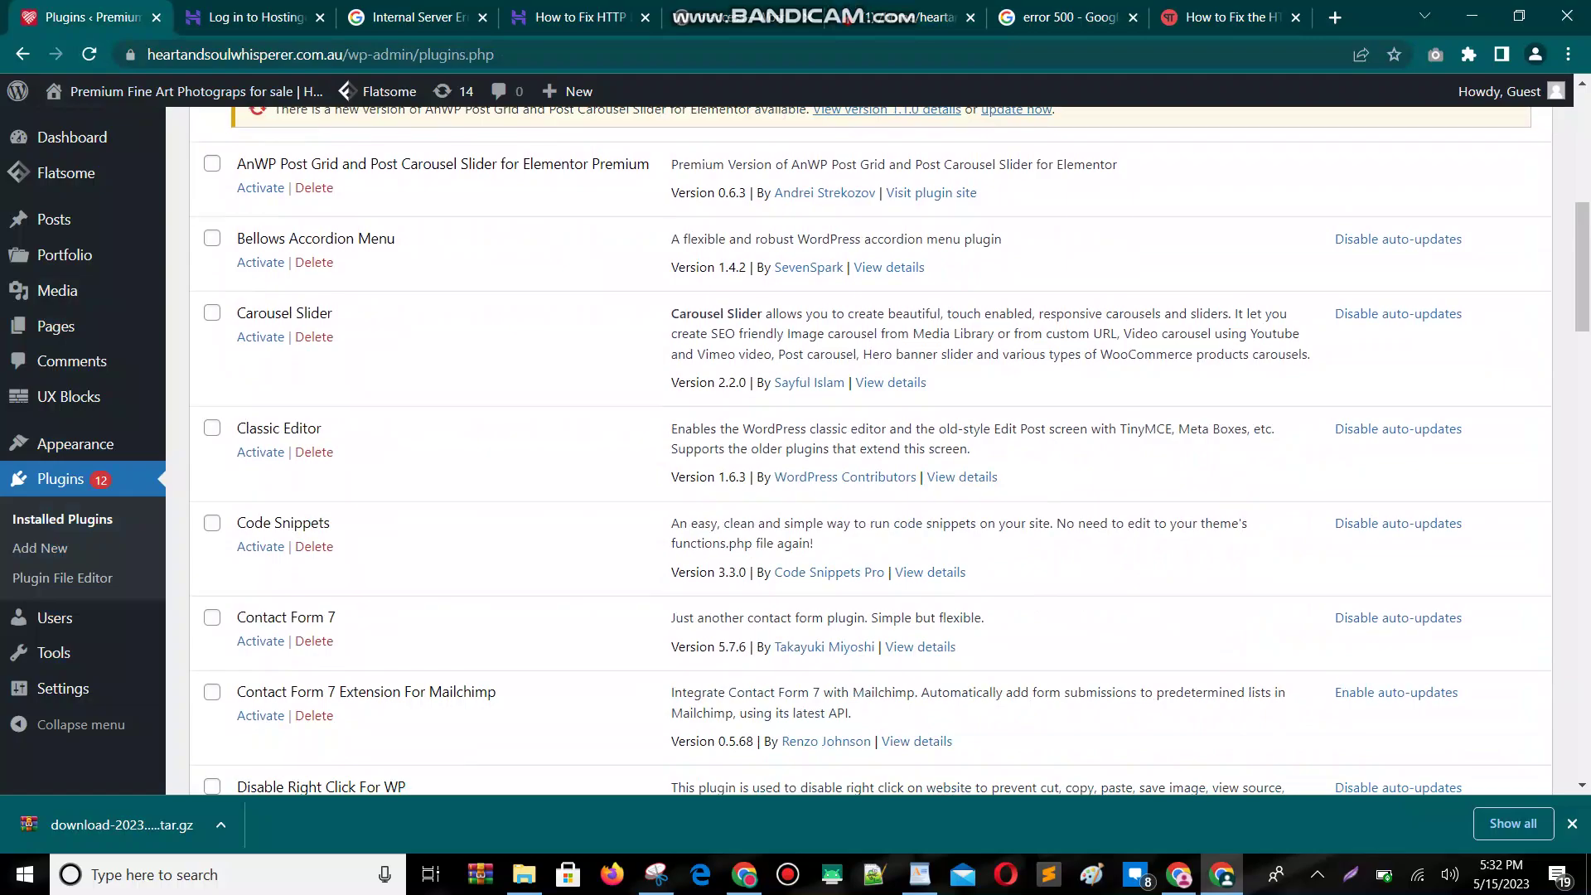
scroll(890, 442, "down", 10)
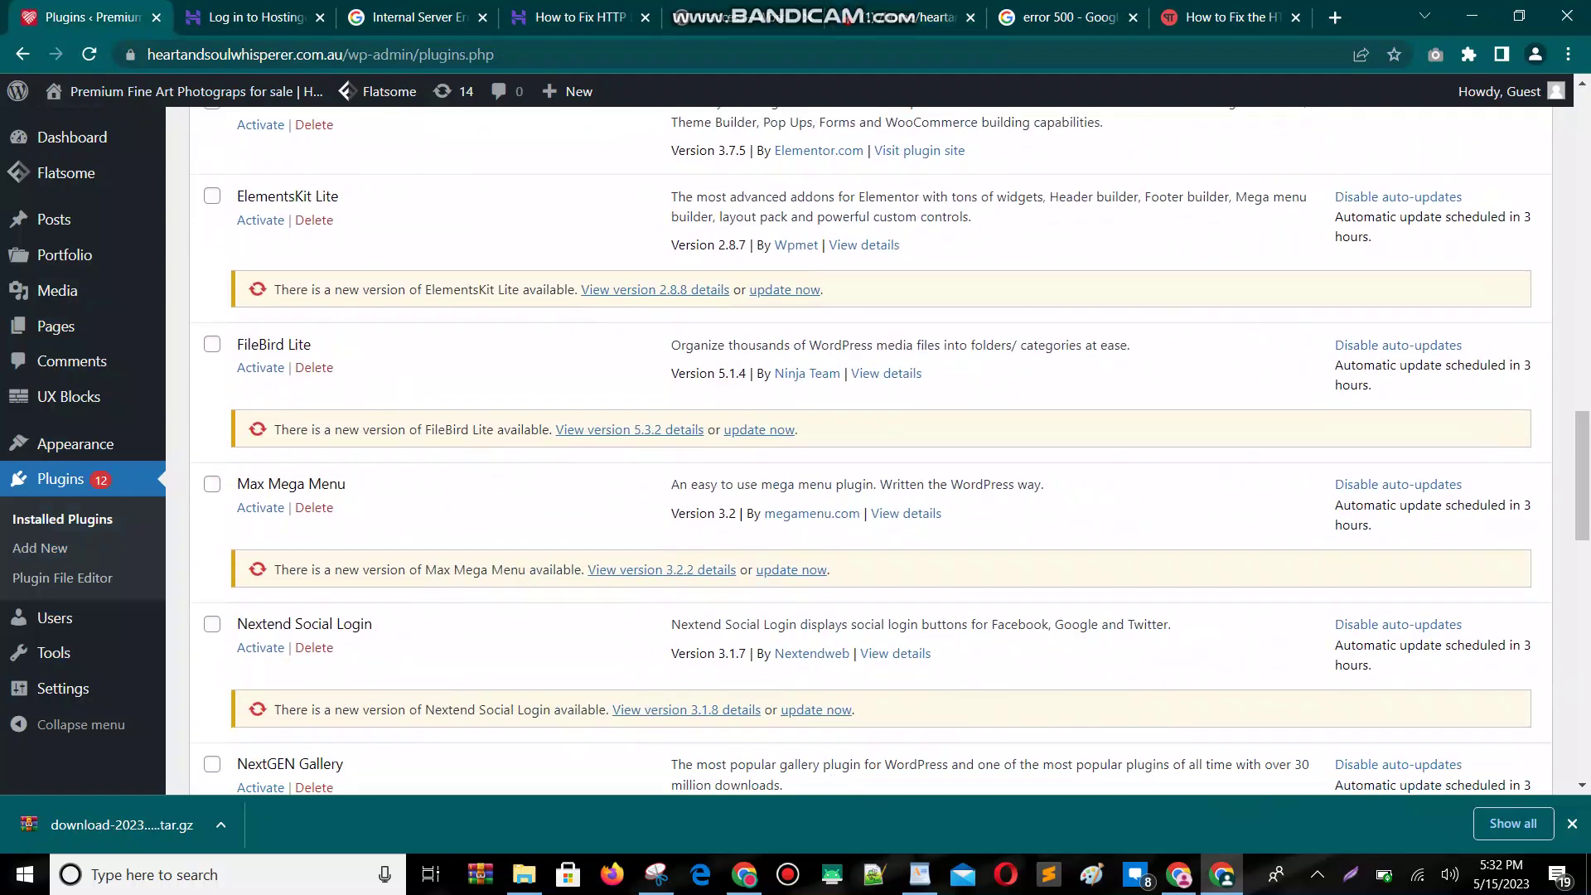
scroll(889, 442, "up", 15)
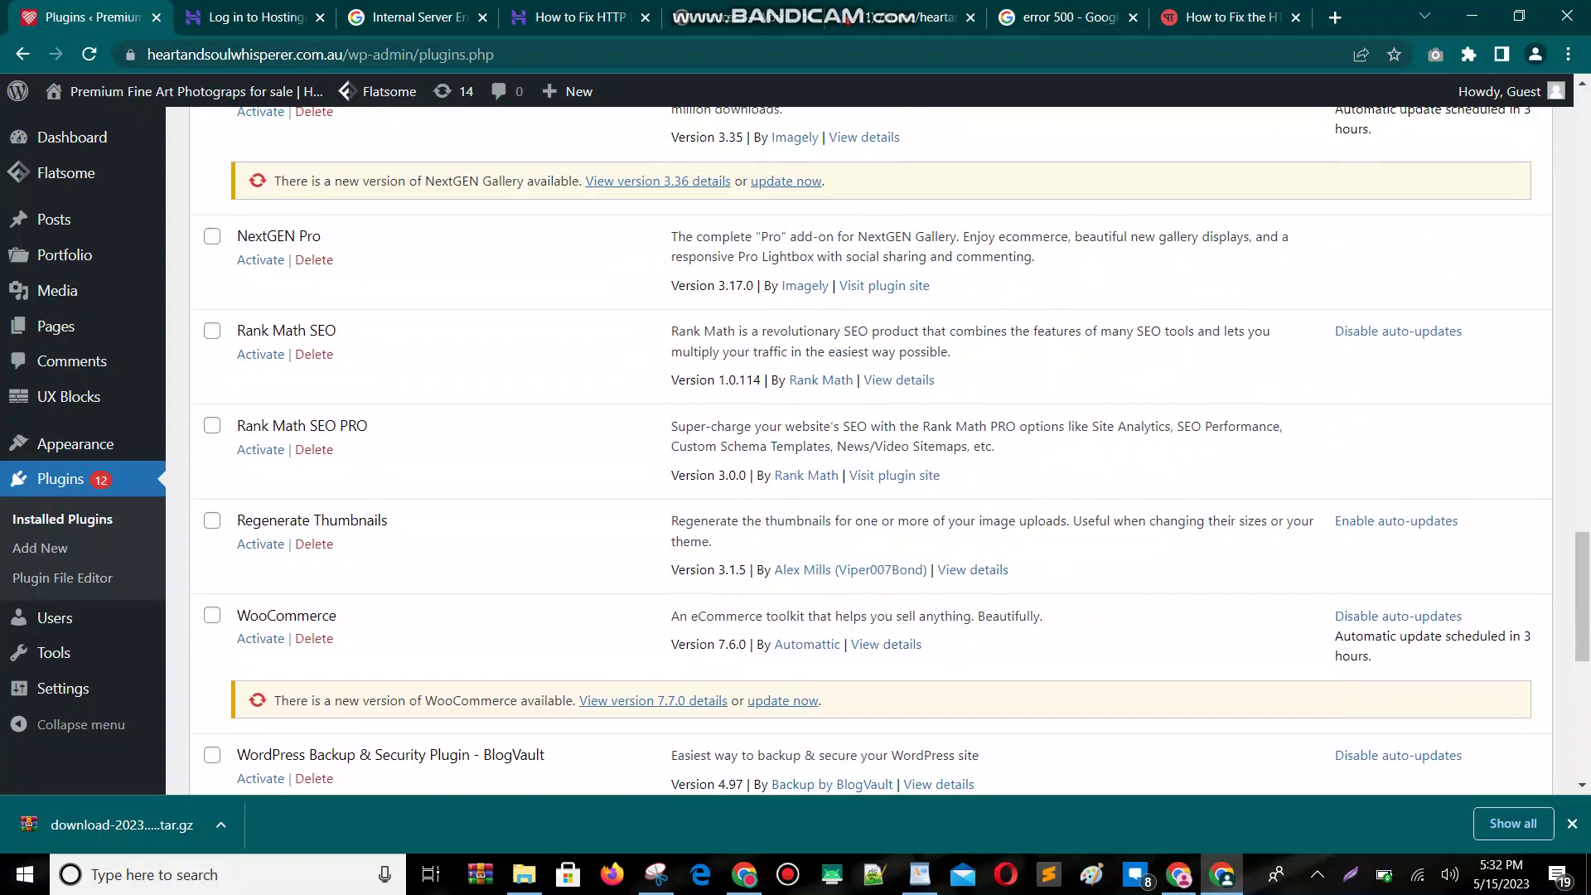
scroll(890, 442, "up", 10)
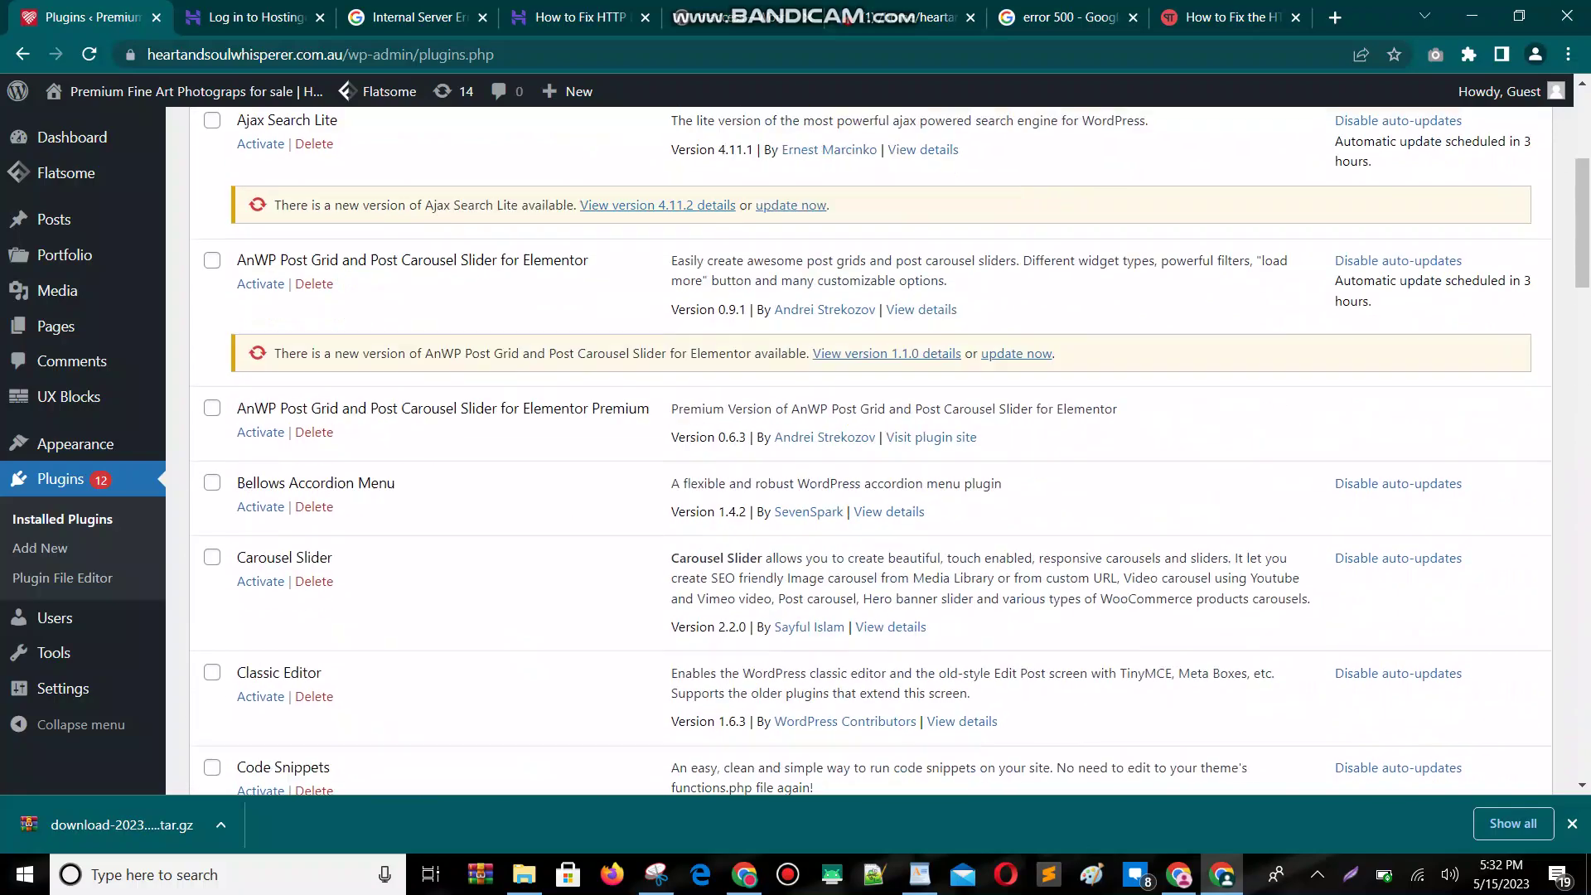